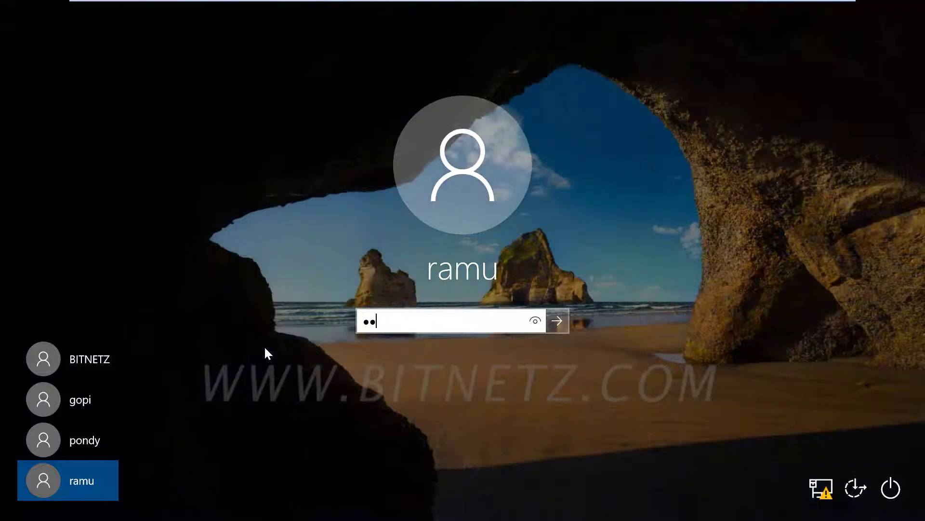
Submit a wrong password for ramu, dismiss the rejection, and enter another six-character attempt.
{"action": "key", "text": "Return"}
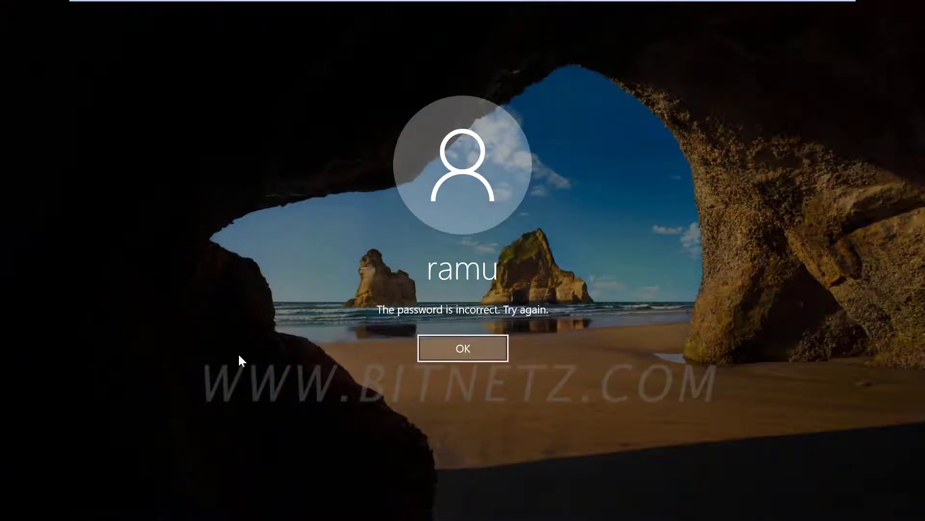
{"action": "key", "text": "Return"}
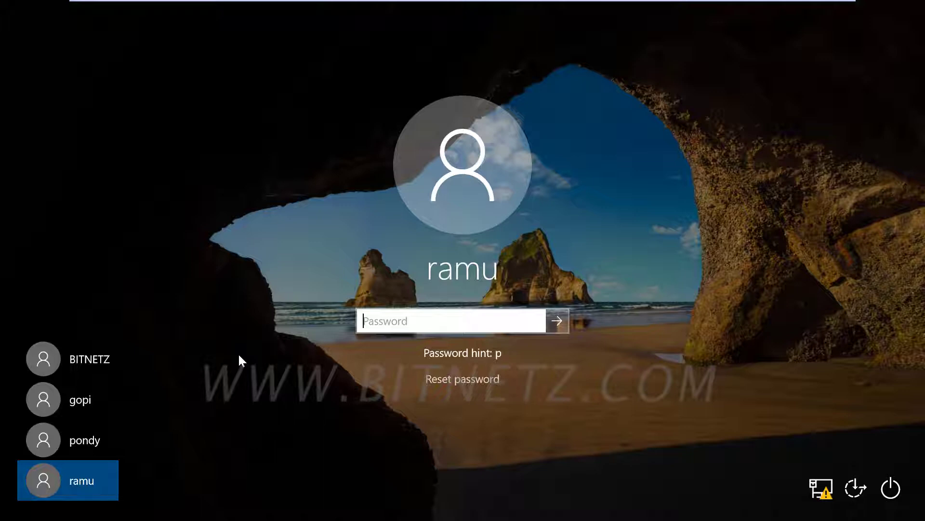
{"action": "type", "text": "******"}
Sign in as BITNETZ using the account password instead of the PIN.
{"action": "left_click", "coordinate": [51, 362]}
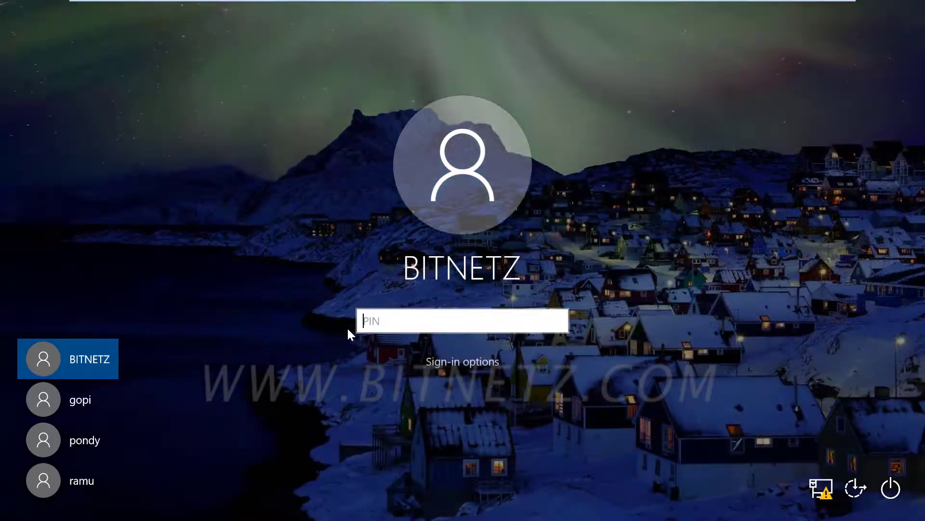
{"action": "left_click", "coordinate": [473, 370]}
{"action": "left_click", "coordinate": [497, 393]}
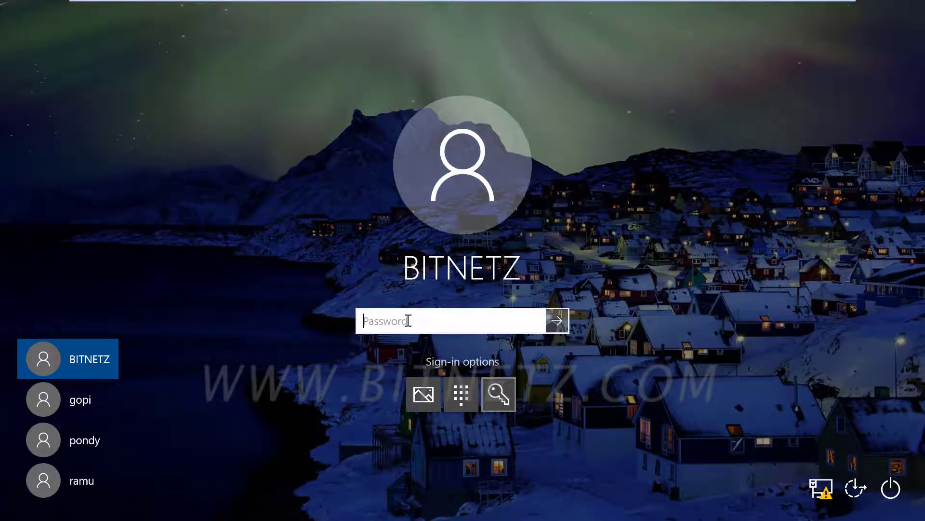
{"action": "type", "text": "*******"}
{"action": "key", "text": "Return"}
Search 'con' in Windows search and open Control Panel.
{"action": "left_click", "coordinate": [184, 512]}
{"action": "type", "text": "con"}
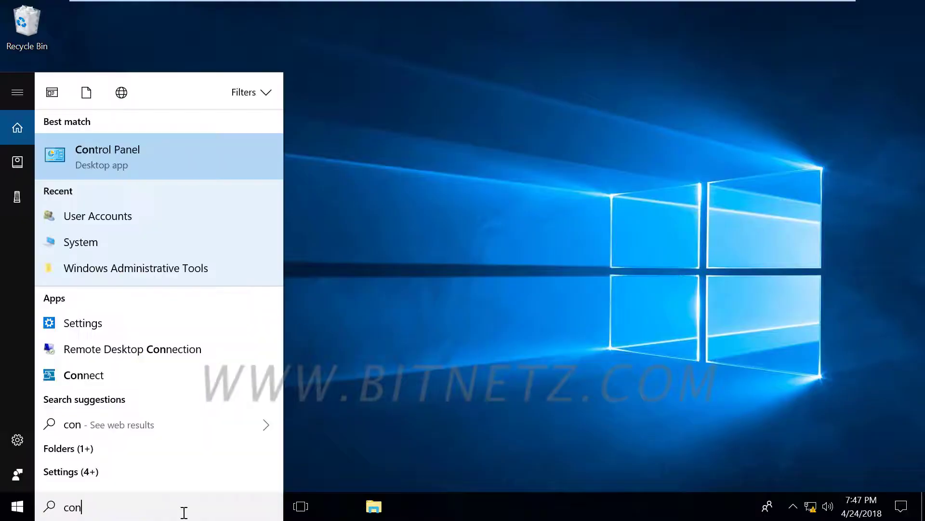
{"action": "key", "text": "Return"}
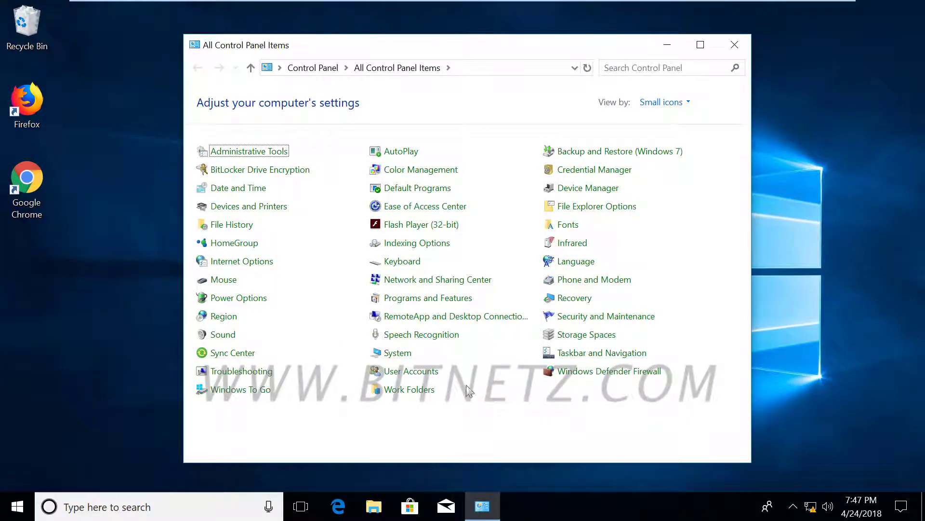
Approve administrator permission and open ramu's Change the password page from User Accounts' Manage another account.
{"action": "left_click", "coordinate": [410, 371]}
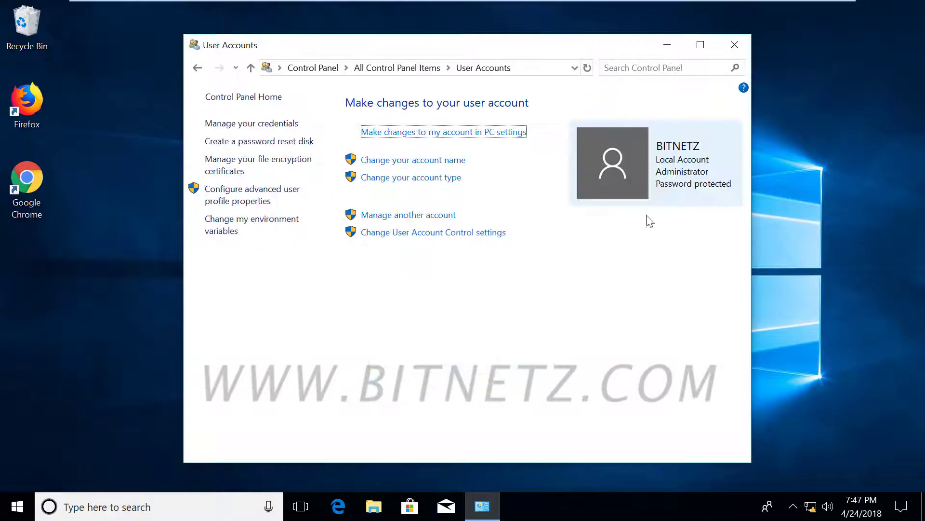
{"action": "left_click", "coordinate": [386, 215]}
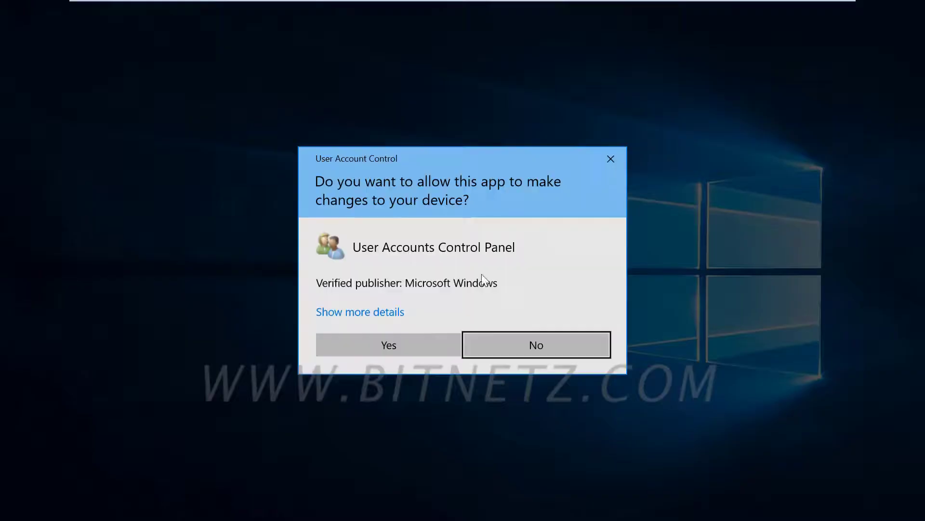
{"action": "left_click", "coordinate": [391, 343]}
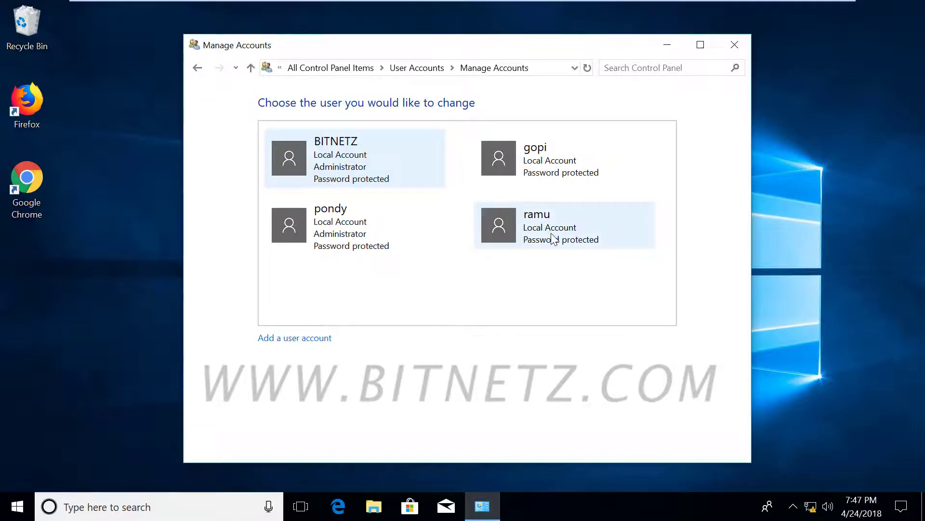
{"action": "left_click", "coordinate": [553, 238]}
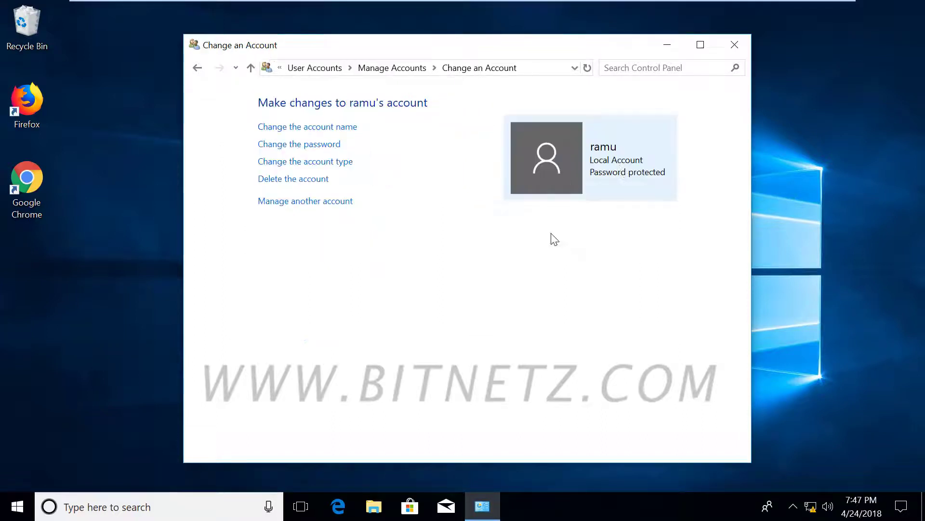
{"action": "left_click", "coordinate": [319, 144]}
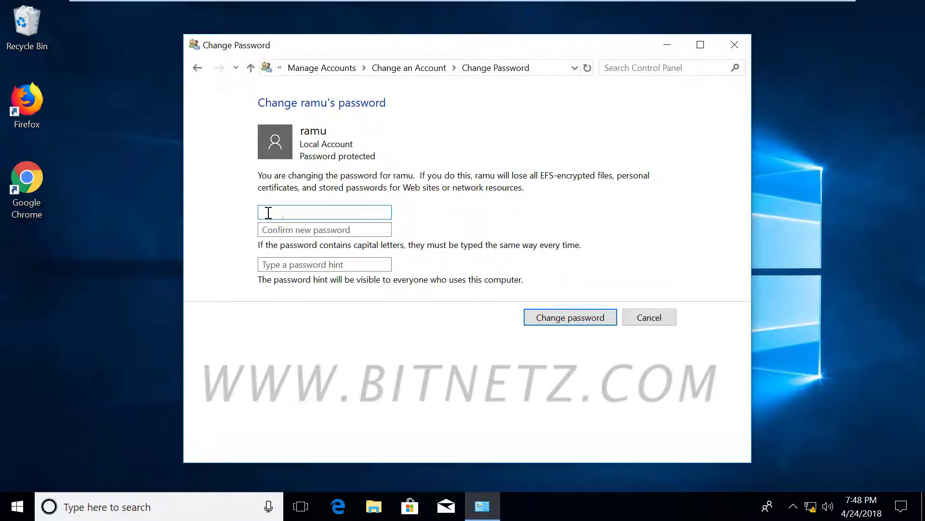
Set and confirm a new six-character password for ramu with hint 'p', and save it.
{"action": "type", "text": "123456"}
{"action": "left_click", "coordinate": [260, 225]}
{"action": "type", "text": "12345"}
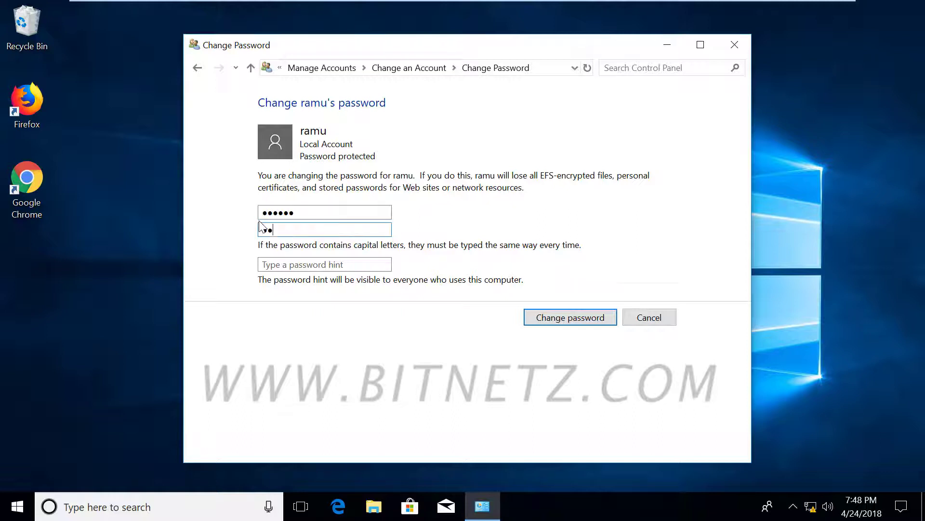
{"action": "type", "text": "6"}
{"action": "left_click", "coordinate": [285, 265]}
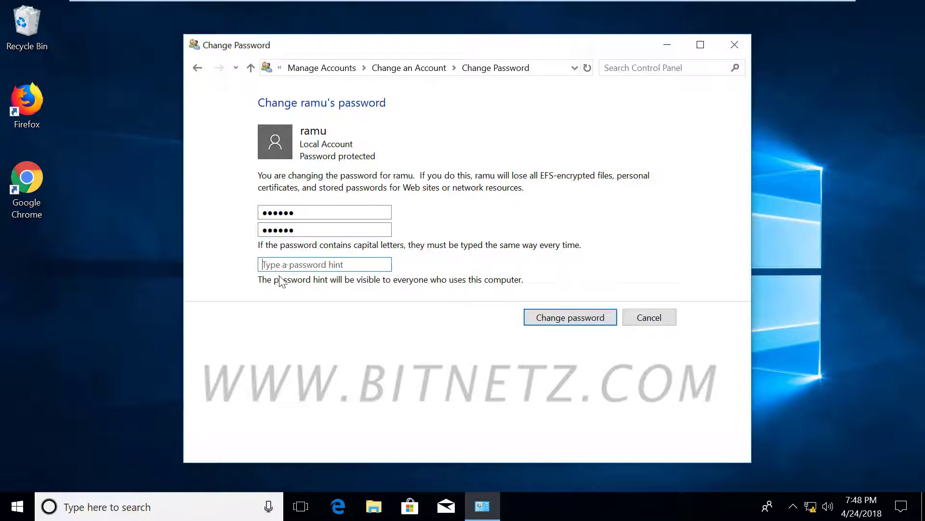
{"action": "type", "text": "p"}
{"action": "left_click", "coordinate": [586, 322]}
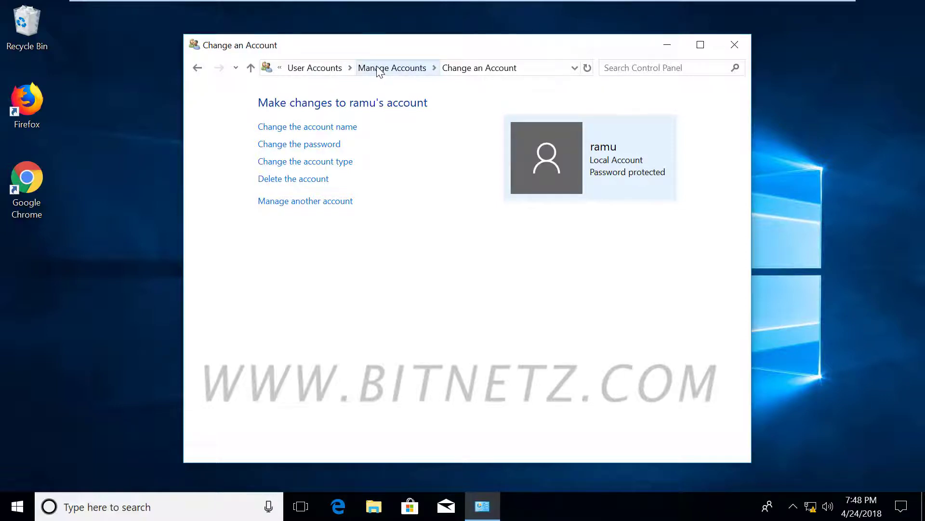
{"action": "left_click", "coordinate": [18, 506]}
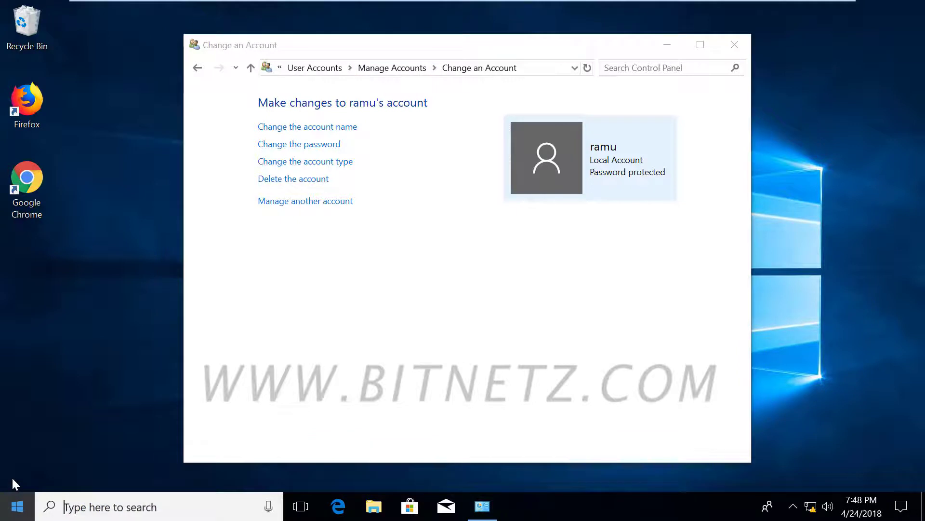
Go back through the account pages to the list of all accounts.
{"action": "key", "text": "super"}
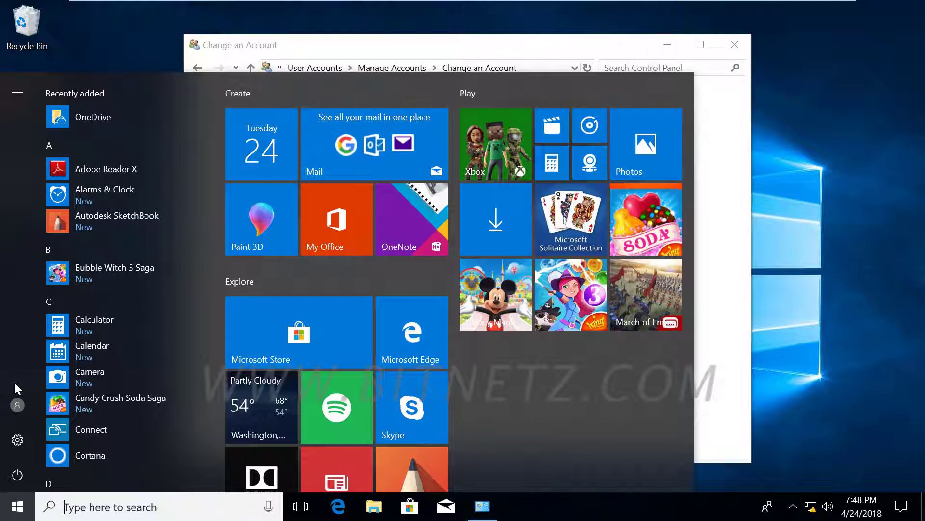
{"action": "left_click", "coordinate": [619, 51]}
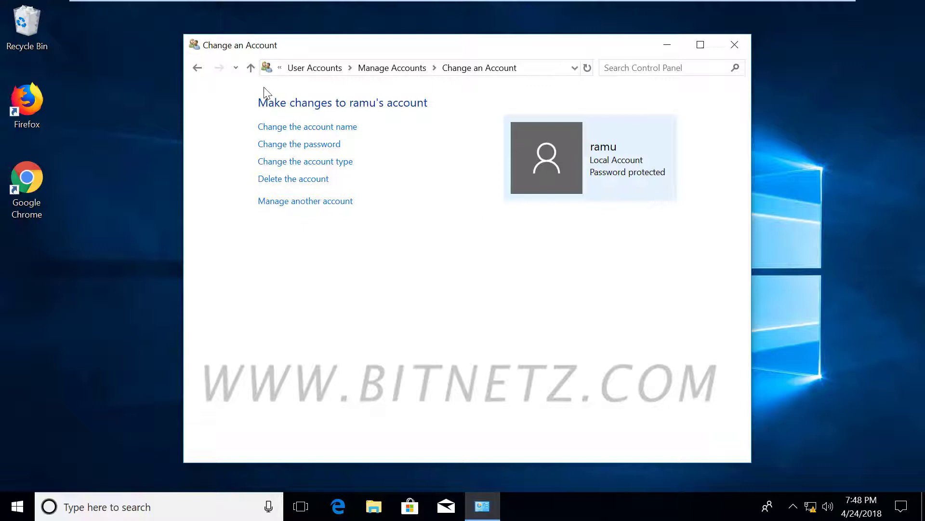
{"action": "left_click", "coordinate": [198, 68]}
{"action": "left_click", "coordinate": [197, 67]}
{"action": "left_click", "coordinate": [198, 68]}
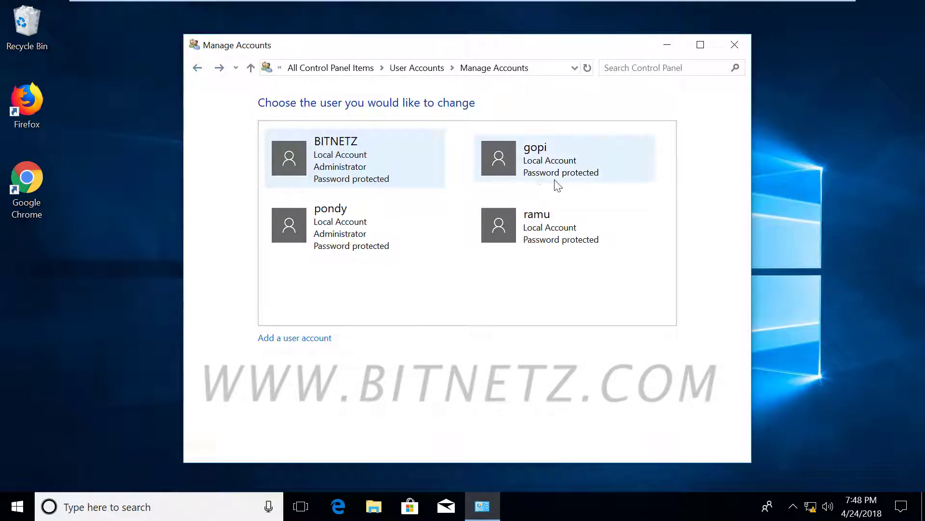
Open BITNETZ's Change the password page and try entering the current password.
{"action": "left_click", "coordinate": [287, 156]}
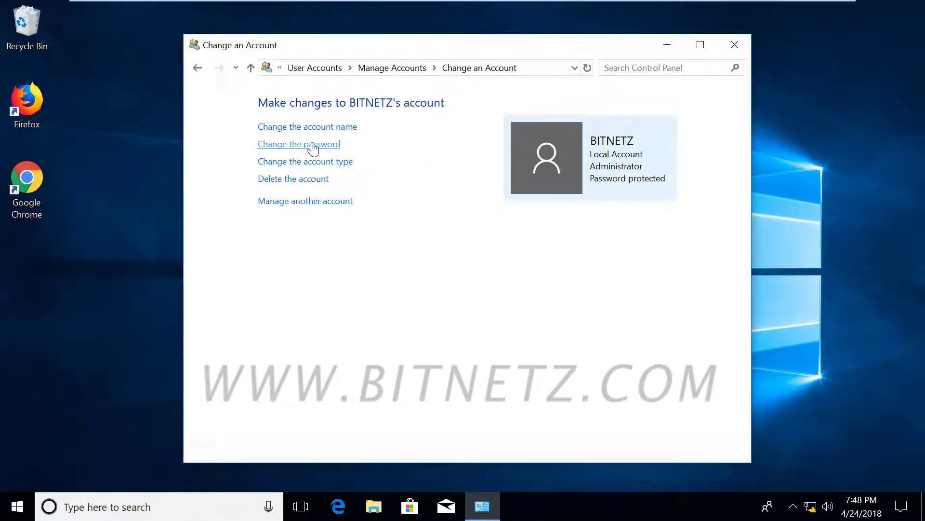
{"action": "left_click", "coordinate": [312, 144]}
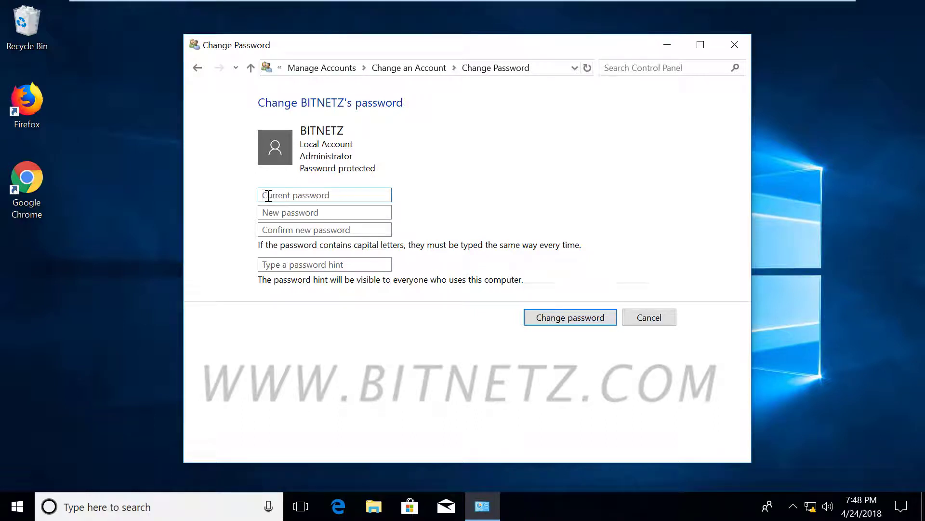
{"action": "type", "text": "12345"}
Cancel the BITNETZ password change, close Control Panel, and show the Start menu's account switching options.
{"action": "left_click", "coordinate": [649, 318]}
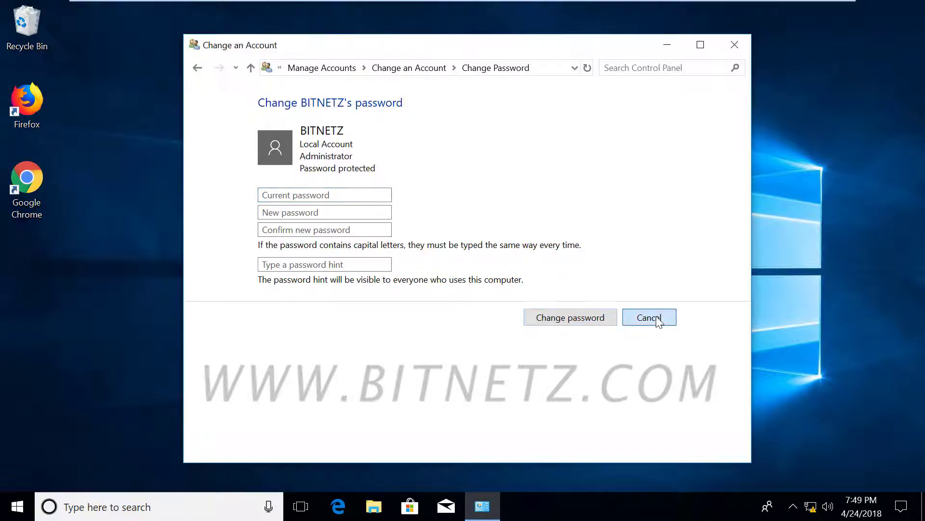
{"action": "left_click", "coordinate": [735, 44]}
{"action": "left_click", "coordinate": [17, 512]}
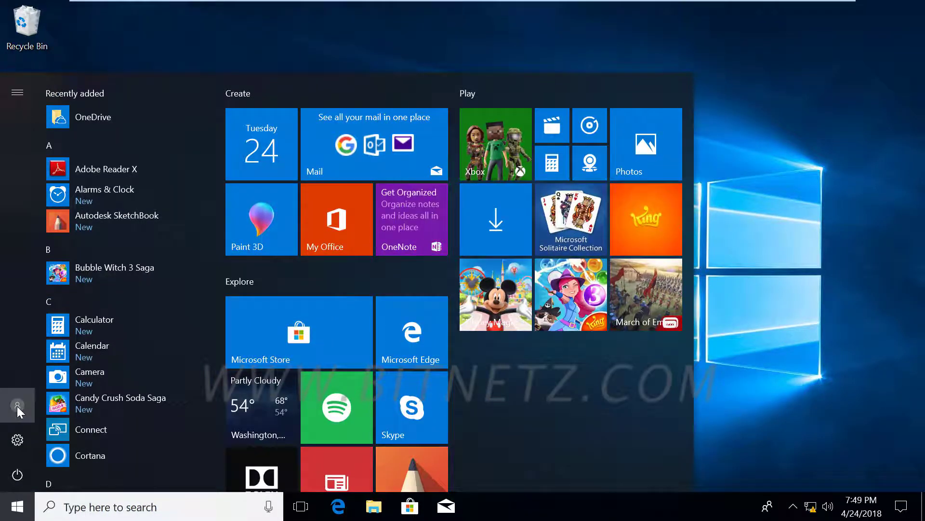
{"action": "left_click", "coordinate": [17, 406]}
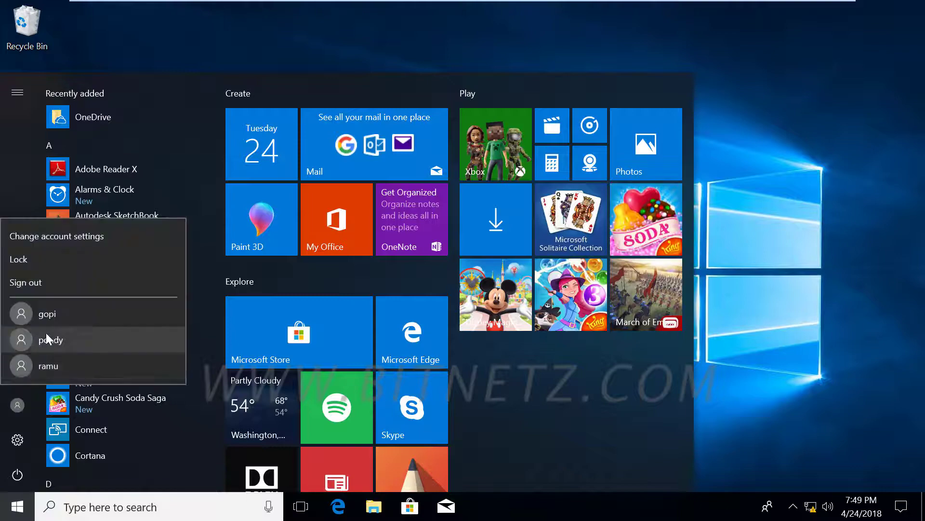
Sign in as ramu with the new password, then enter BITNETZ's password at sign-in.
{"action": "left_click", "coordinate": [62, 368]}
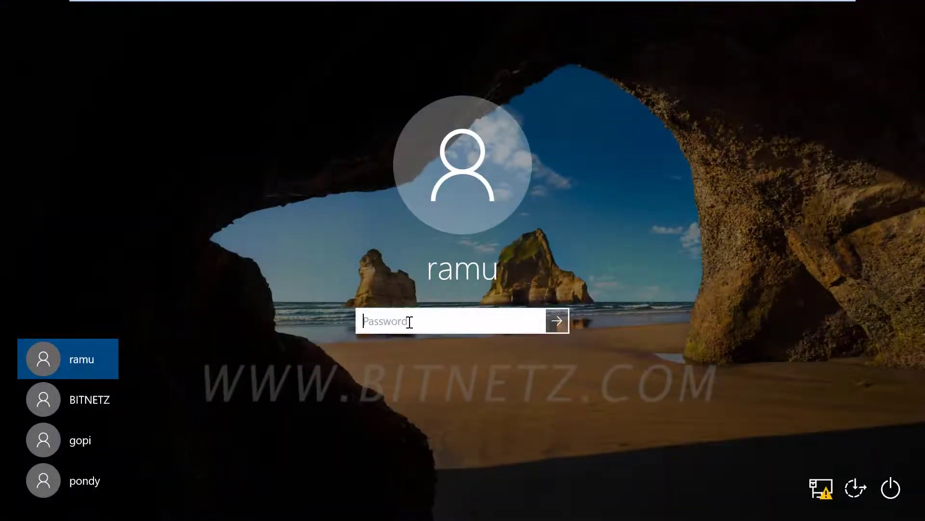
{"action": "type", "text": "*****"}
{"action": "key", "text": "Return"}
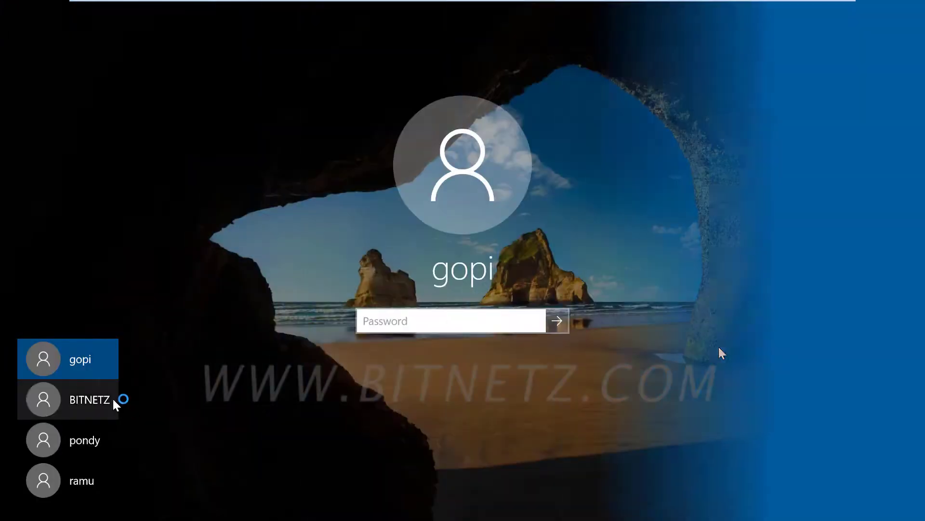
{"action": "left_click", "coordinate": [112, 398]}
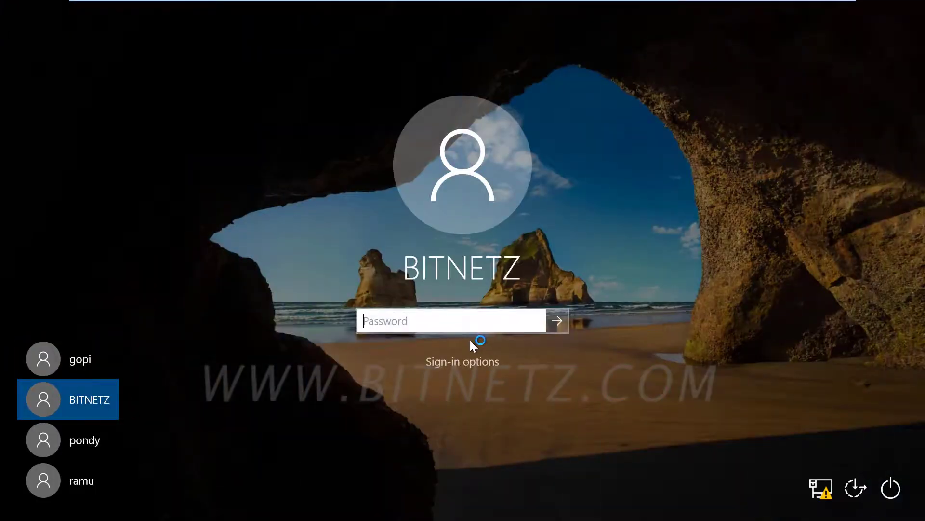
{"action": "type", "text": "•••••"}
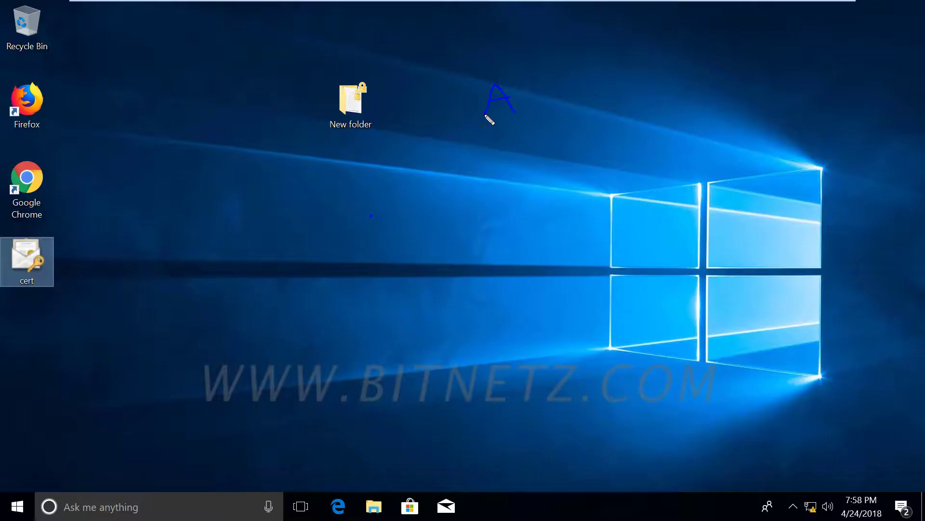
{"action": "key", "text": "y"}
{"action": "mouse_move", "coordinate": [486, 116]}
{"action": "left_mouse_down"}
{"action": "mouse_move", "coordinate": [489, 99]}
{"action": "mouse_move", "coordinate": [637, 76]}
{"action": "left_mouse_up"}
{"action": "left_click_drag", "start_coordinate": [611, 56], "coordinate": [620, 55]}
{"action": "left_click_drag", "start_coordinate": [545, 118], "coordinate": [642, 99]}
{"action": "mouse_move", "coordinate": [568, 135]}
{"action": "left_mouse_down"}
{"action": "mouse_move", "coordinate": [583, 144]}
{"action": "mouse_move", "coordinate": [665, 121]}
{"action": "left_mouse_up"}
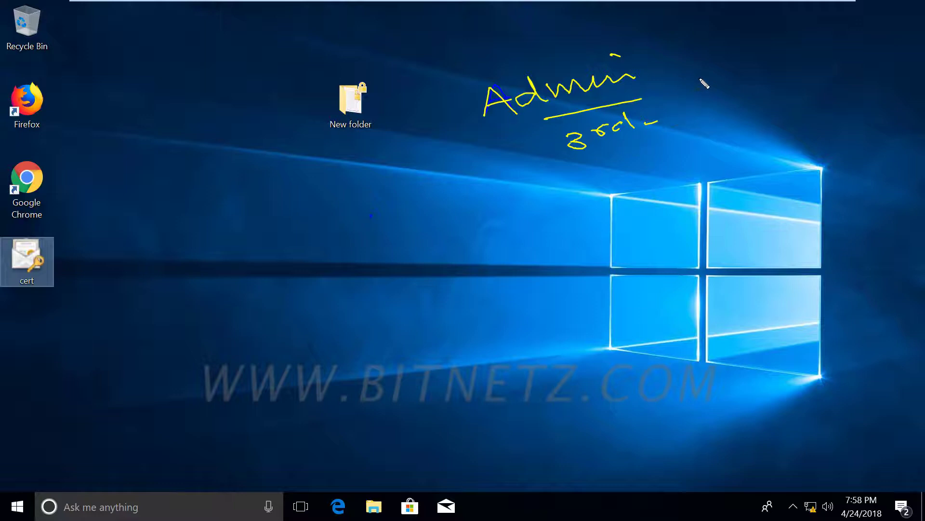
{"action": "left_click_drag", "start_coordinate": [691, 64], "coordinate": [722, 63]}
{"action": "left_click_drag", "start_coordinate": [768, 56], "coordinate": [770, 53]}
{"action": "mouse_move", "coordinate": [755, 93]}
{"action": "left_mouse_down"}
{"action": "mouse_move", "coordinate": [755, 102]}
{"action": "mouse_move", "coordinate": [790, 81]}
{"action": "mouse_move", "coordinate": [797, 95]}
{"action": "left_mouse_up"}
{"action": "left_click_drag", "start_coordinate": [734, 116], "coordinate": [828, 107]}
{"action": "left_click_drag", "start_coordinate": [741, 129], "coordinate": [816, 117]}
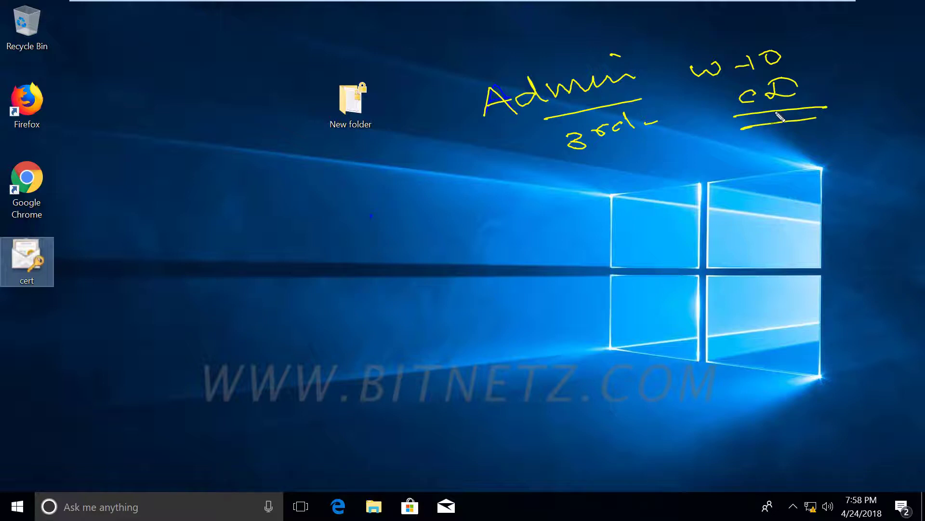
{"action": "mouse_move", "coordinate": [668, 142]}
{"action": "left_mouse_down"}
{"action": "mouse_move", "coordinate": [671, 162]}
{"action": "mouse_move", "coordinate": [680, 138]}
{"action": "left_mouse_up"}
{"action": "left_click_drag", "start_coordinate": [681, 161], "coordinate": [704, 143]}
{"action": "mouse_move", "coordinate": [558, 118]}
{"action": "left_mouse_down"}
{"action": "mouse_move", "coordinate": [485, 139]}
{"action": "mouse_move", "coordinate": [460, 80]}
{"action": "mouse_move", "coordinate": [641, 39]}
{"action": "mouse_move", "coordinate": [664, 60]}
{"action": "mouse_move", "coordinate": [572, 108]}
{"action": "left_mouse_up"}
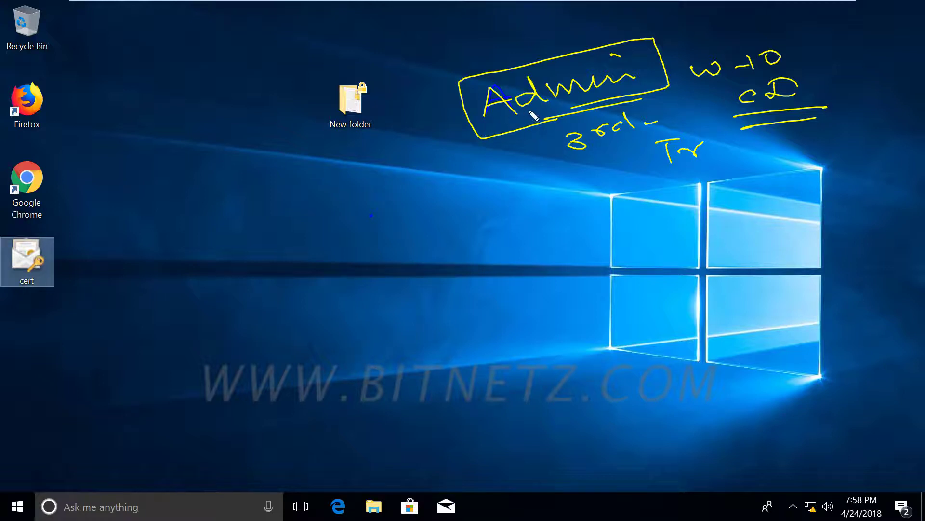
{"action": "left_click_drag", "start_coordinate": [531, 112], "coordinate": [590, 104]}
{"action": "left_click_drag", "start_coordinate": [484, 135], "coordinate": [445, 188]}
{"action": "mouse_move", "coordinate": [382, 206]}
{"action": "left_mouse_down"}
{"action": "mouse_move", "coordinate": [410, 224]}
{"action": "mouse_move", "coordinate": [480, 191]}
{"action": "mouse_move", "coordinate": [547, 195]}
{"action": "mouse_move", "coordinate": [576, 180]}
{"action": "mouse_move", "coordinate": [573, 172]}
{"action": "mouse_move", "coordinate": [603, 167]}
{"action": "left_mouse_up"}
{"action": "left_click_drag", "start_coordinate": [489, 219], "coordinate": [593, 200]}
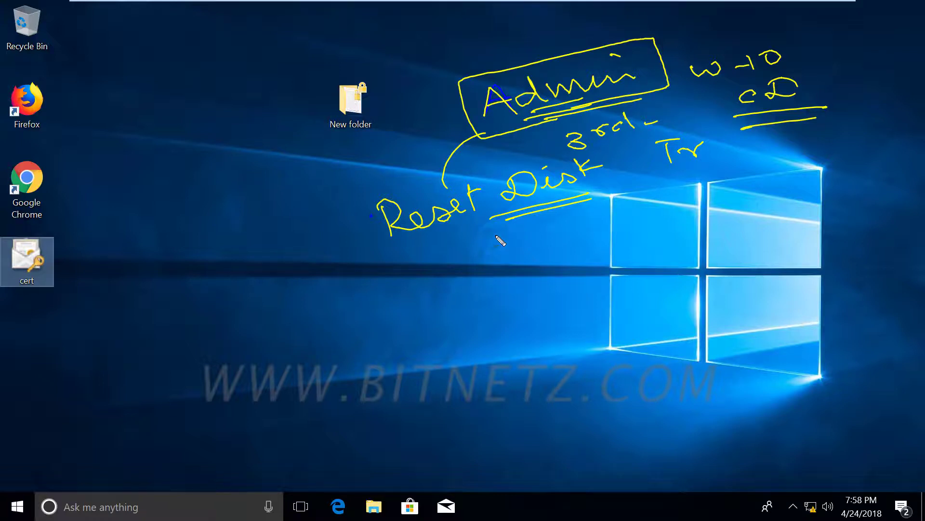
{"action": "key", "text": "Escape"}
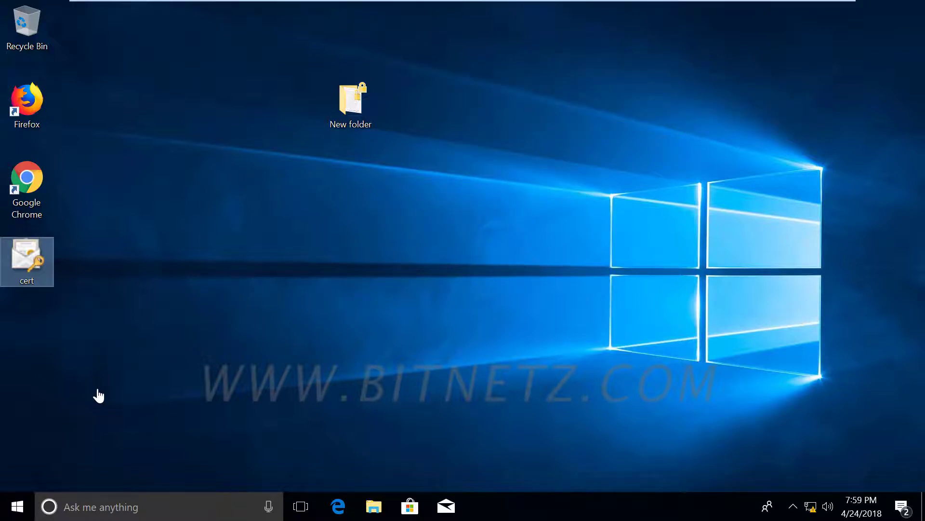
From the Start menu, reach Control Panel's User Accounts page for the BITNETZ account.
{"action": "left_click", "coordinate": [15, 510]}
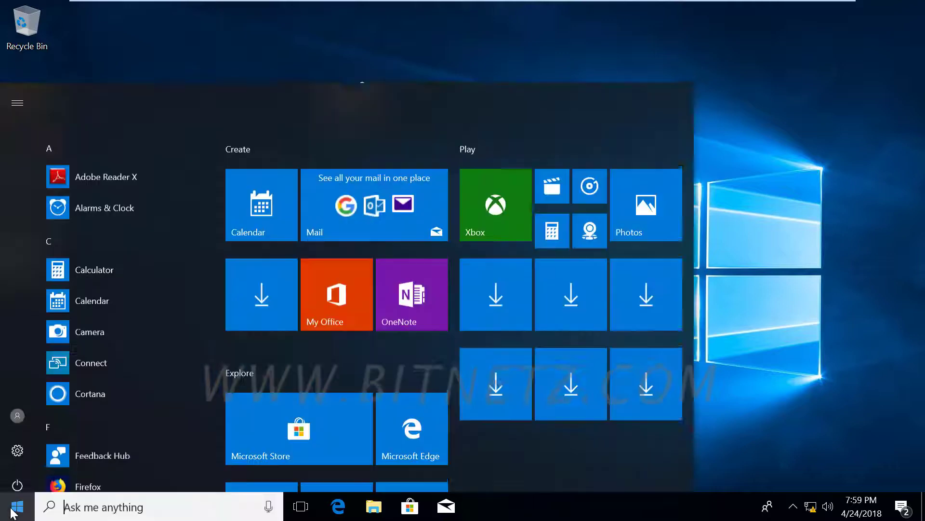
{"action": "left_click", "coordinate": [18, 406]}
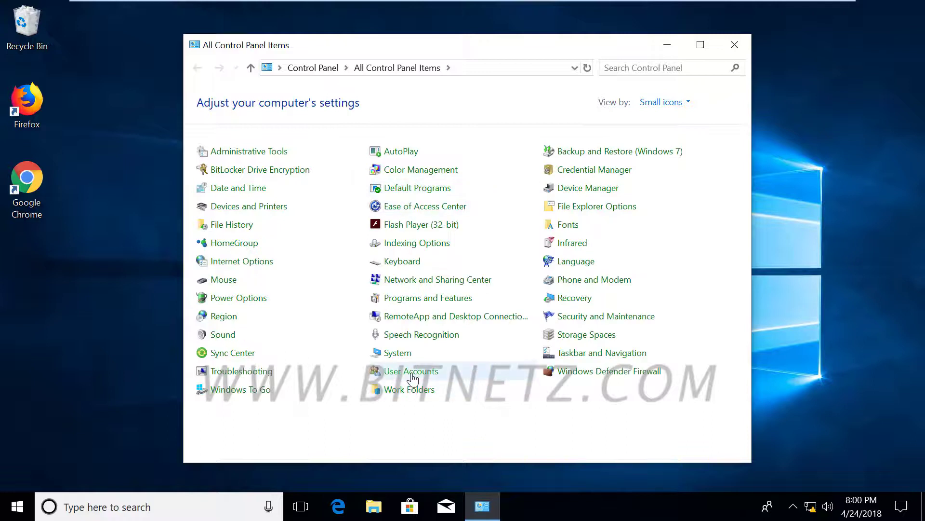
{"action": "left_click", "coordinate": [405, 372]}
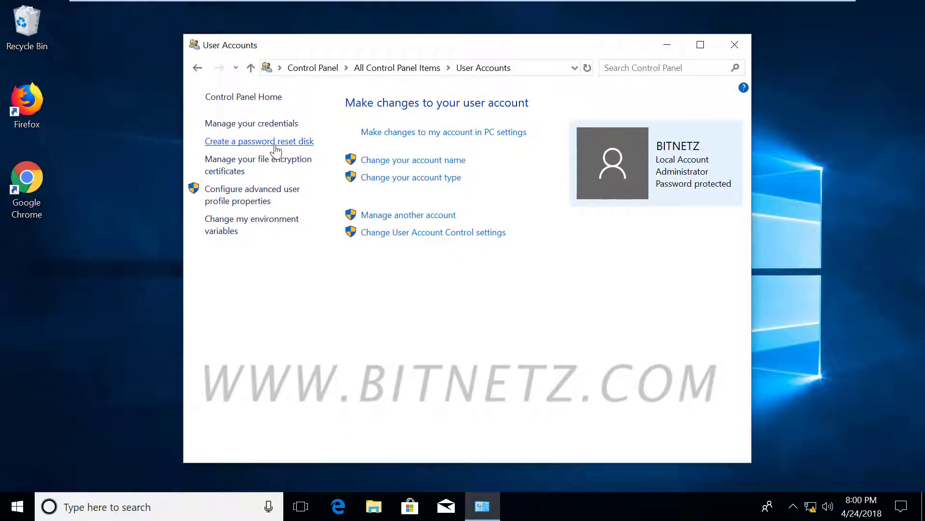
Create a BITNETZ password reset disk on TRANSCEND (F:), retrying after the no-drive error and entering the current password.
{"action": "left_click", "coordinate": [275, 143]}
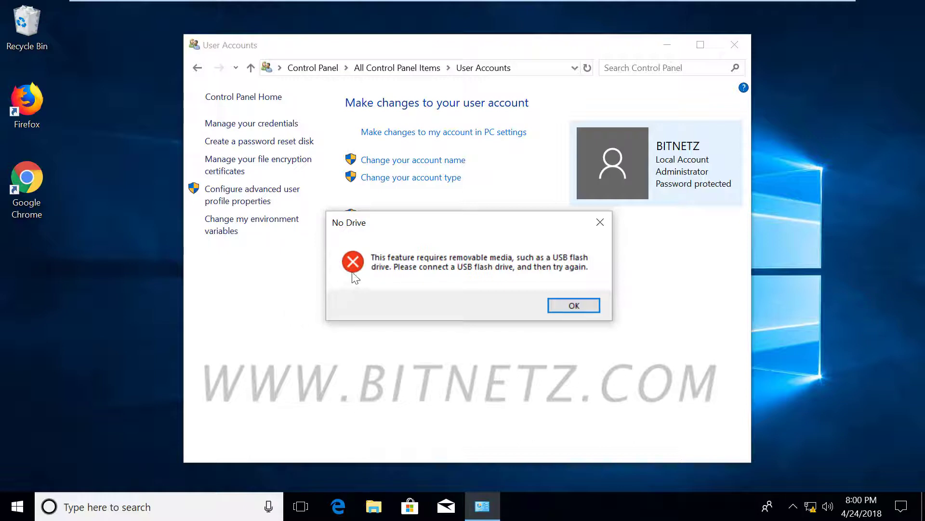
{"action": "left_click", "coordinate": [573, 306]}
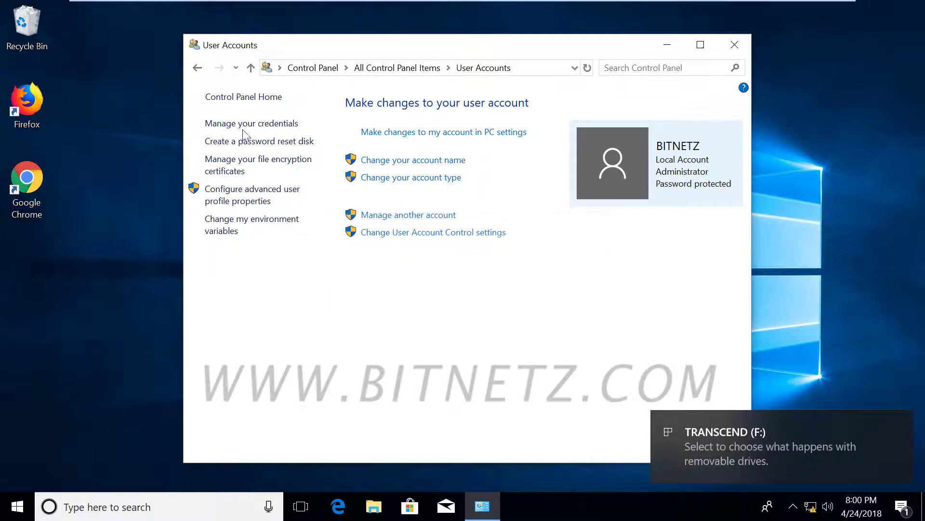
{"action": "left_click", "coordinate": [238, 144]}
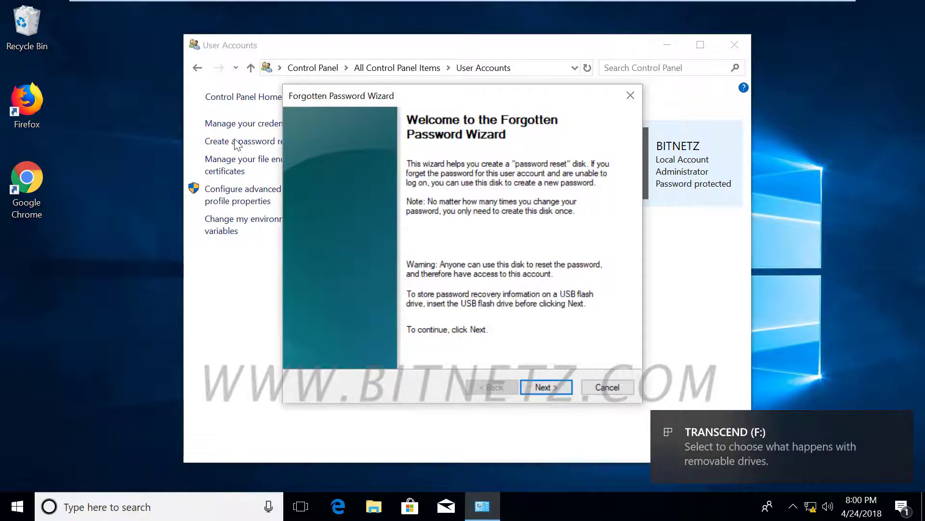
{"action": "left_click", "coordinate": [542, 386]}
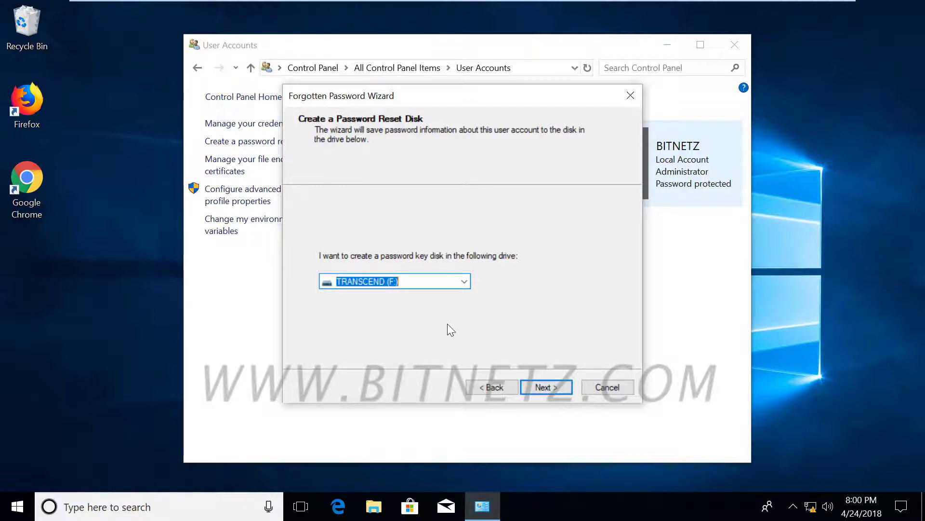
{"action": "left_click", "coordinate": [545, 386]}
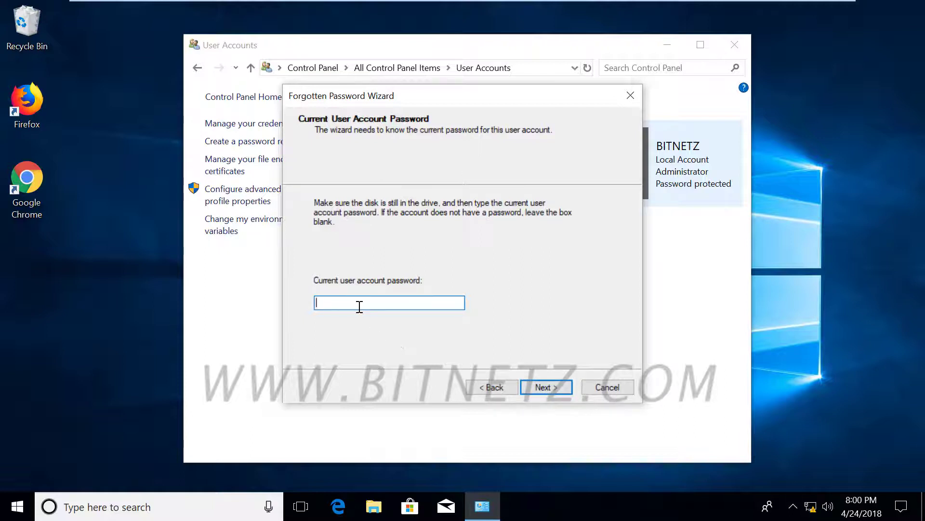
{"action": "type", "text": "••••••"}
{"action": "left_click", "coordinate": [550, 383]}
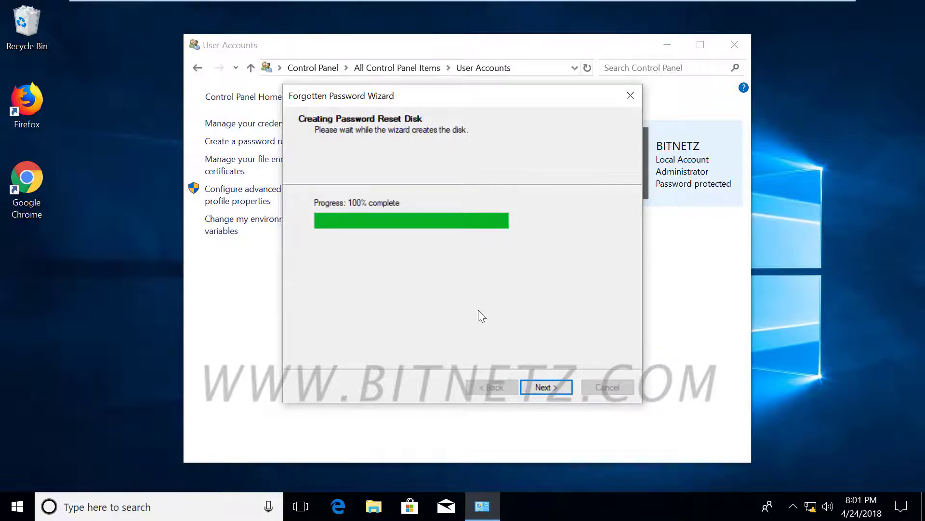
{"action": "left_click", "coordinate": [542, 387]}
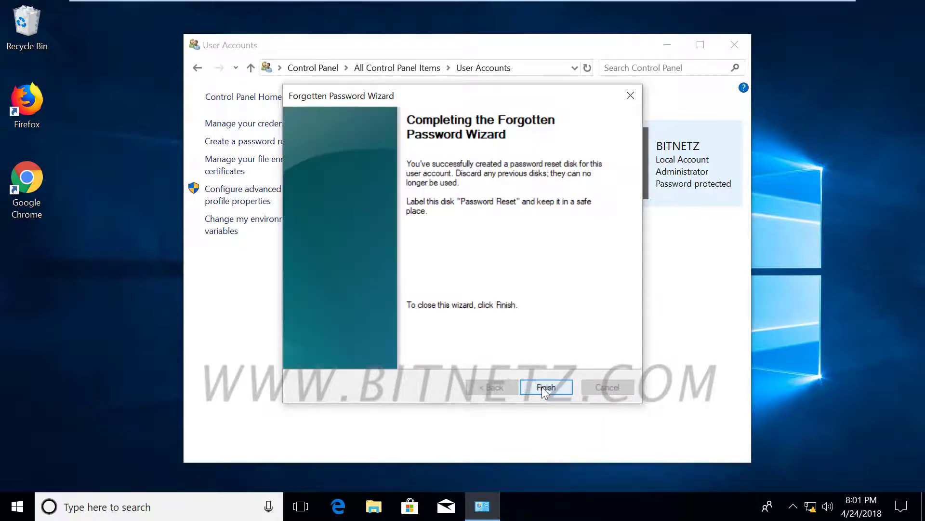
{"action": "left_click", "coordinate": [542, 386]}
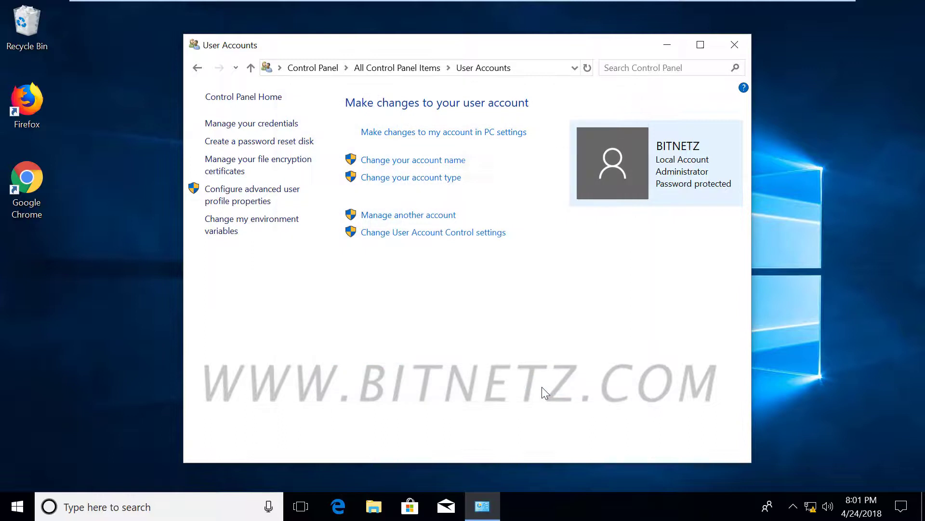
Close User Accounts, lock the PC, and submit a wrong BITNETZ password, acknowledging the incorrect-password message.
{"action": "left_click", "coordinate": [736, 46]}
{"action": "left_click", "coordinate": [17, 506]}
{"action": "left_click", "coordinate": [17, 405]}
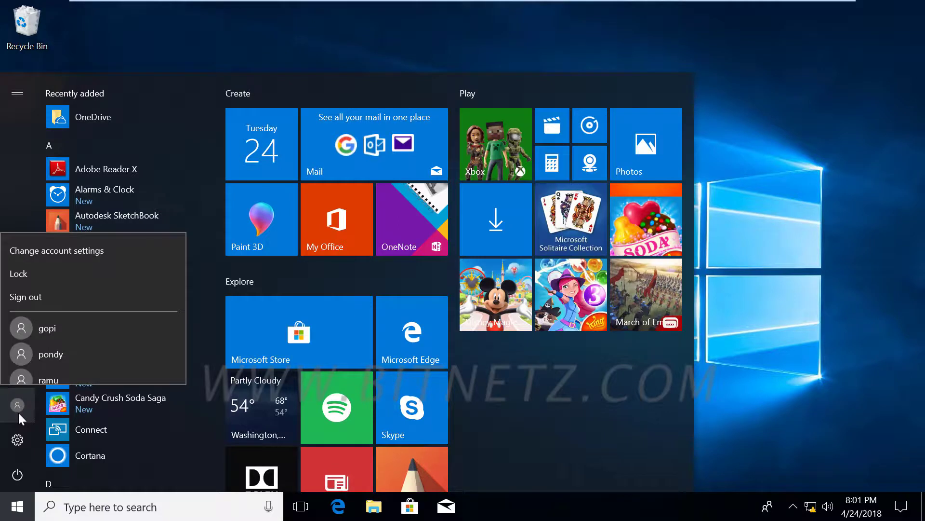
{"action": "left_click", "coordinate": [254, 282]}
{"action": "left_click", "coordinate": [496, 309]}
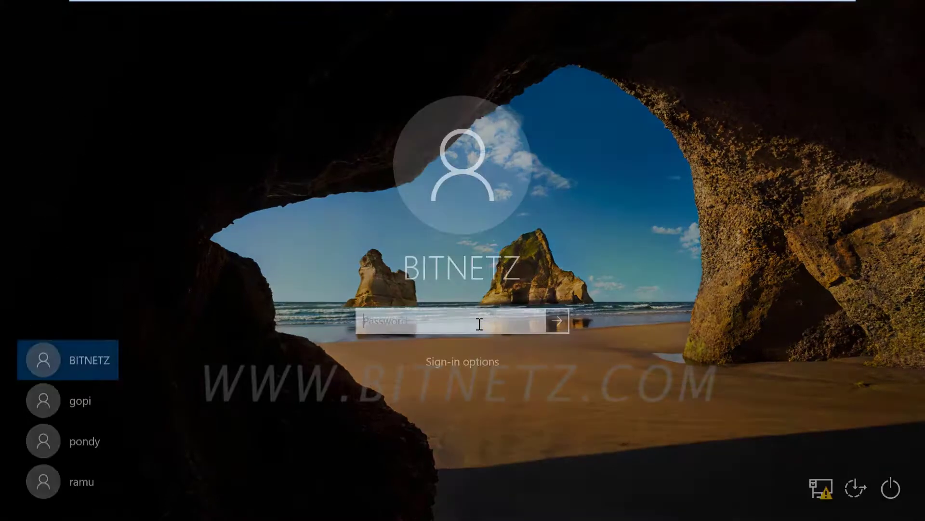
{"action": "type", "text": "•••••"}
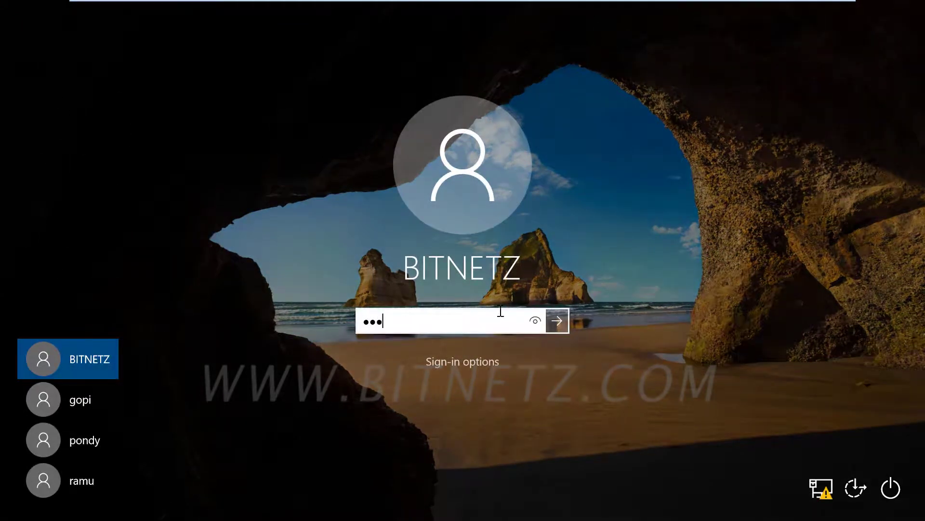
{"action": "left_click", "coordinate": [559, 321]}
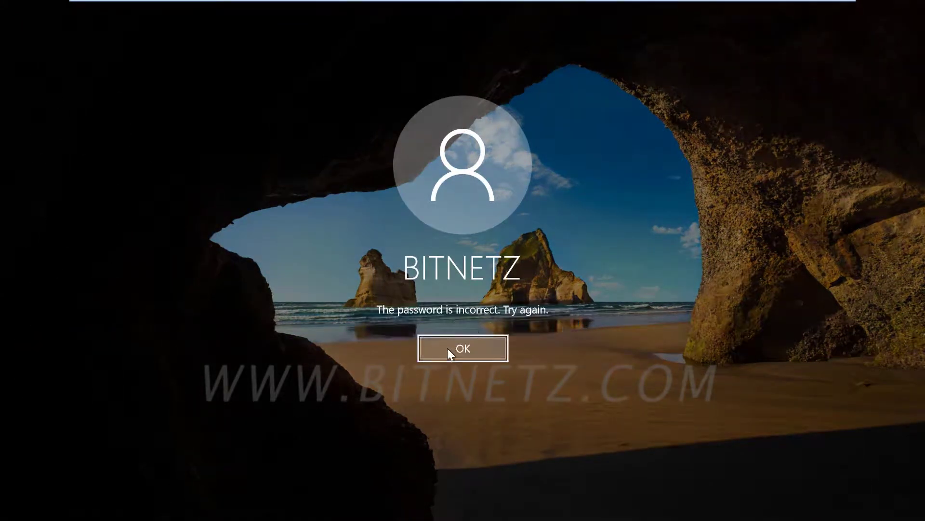
{"action": "left_click", "coordinate": [447, 348]}
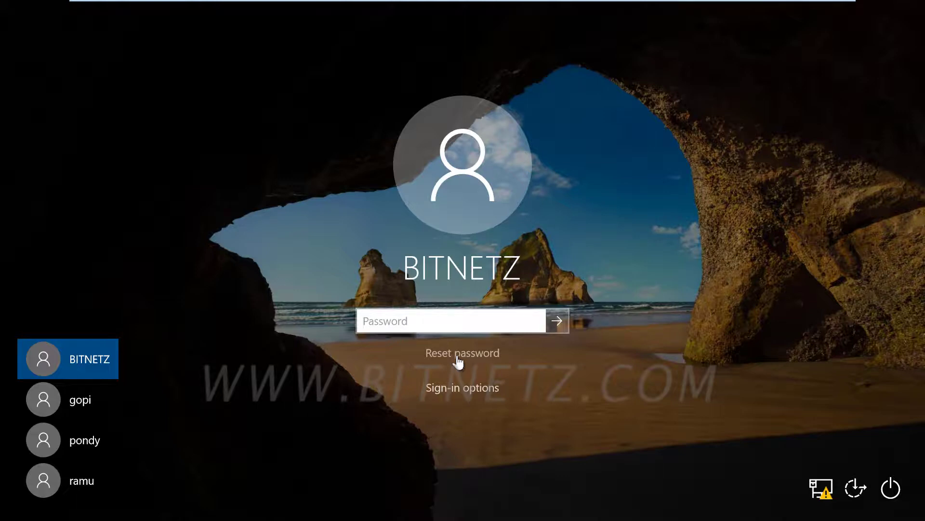
Start Reset password with the TRANSCEND (F:) key disk and type a new six-character password.
{"action": "left_click", "coordinate": [457, 356]}
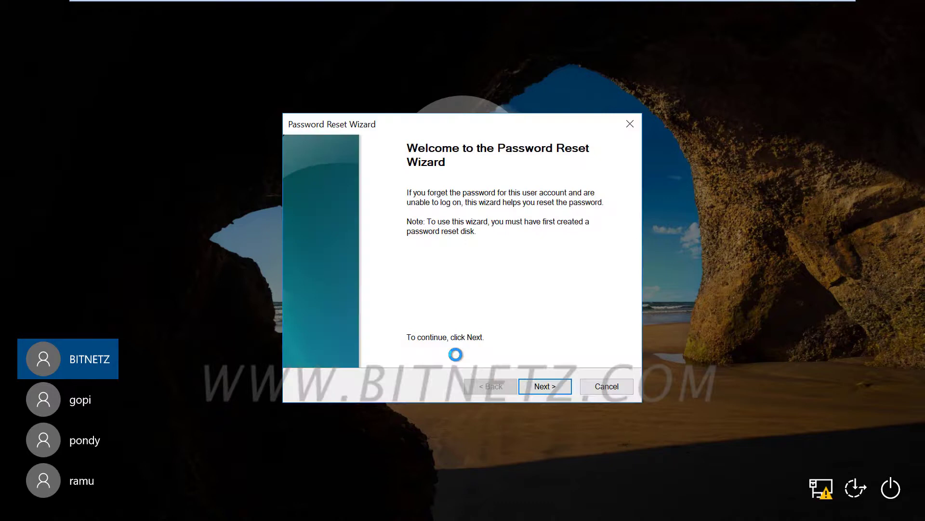
{"action": "left_click", "coordinate": [541, 385]}
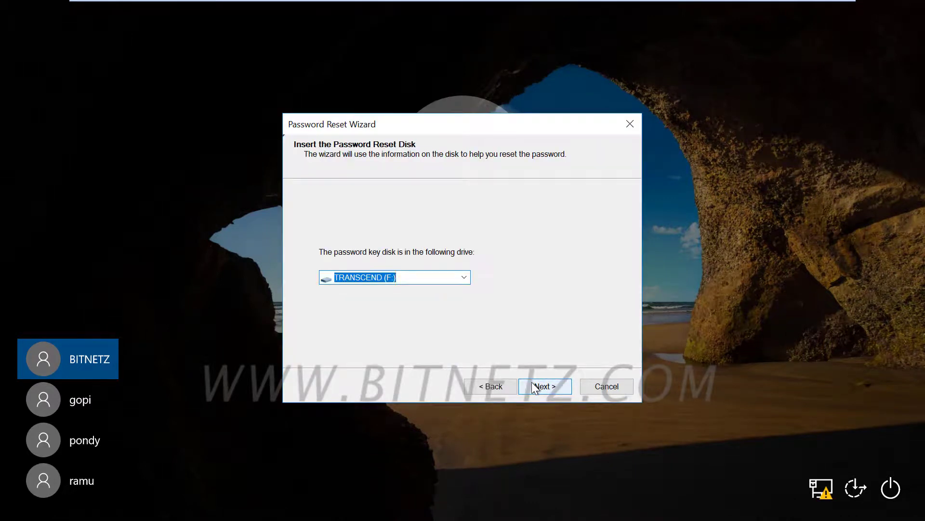
{"action": "left_click", "coordinate": [532, 384]}
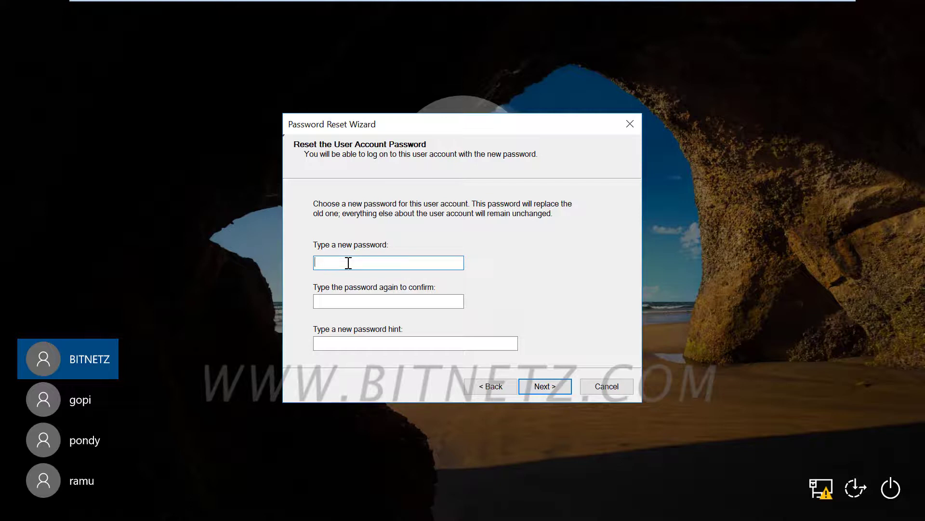
{"action": "type", "text": "123456"}
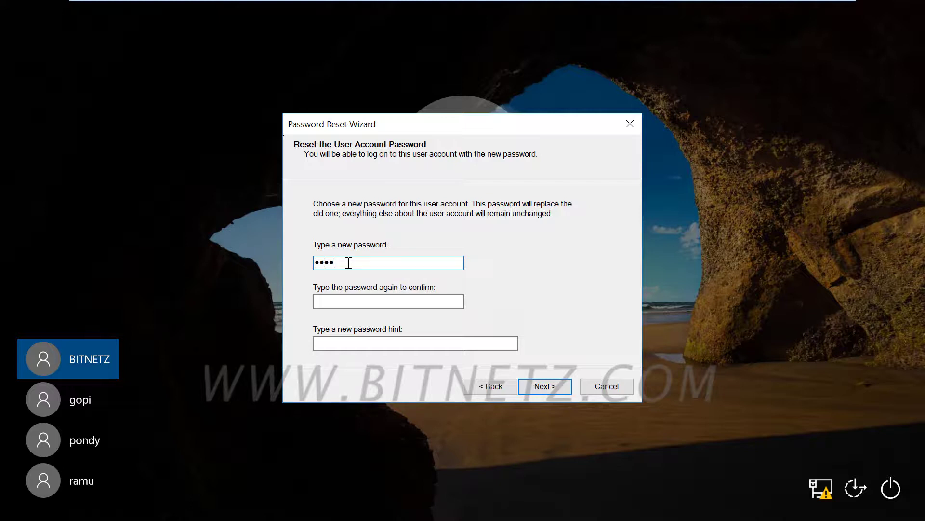
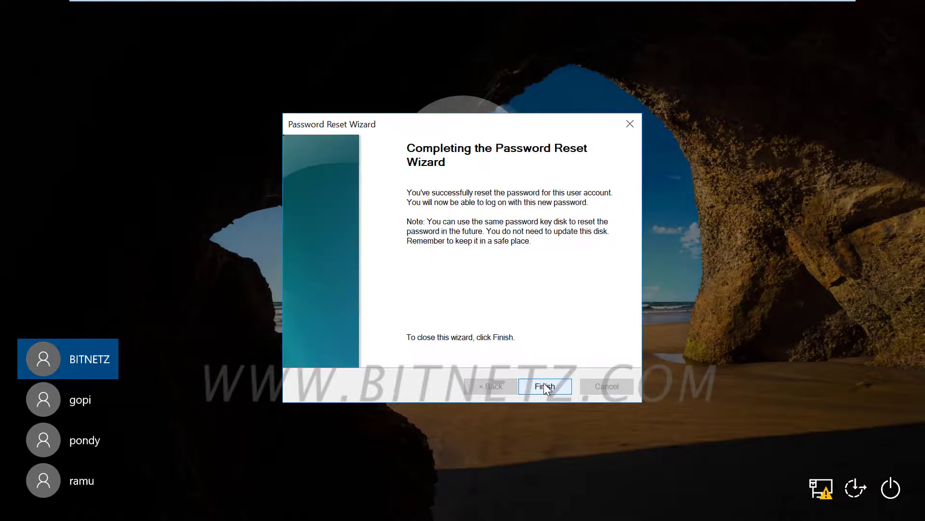
{"action": "left_click", "coordinate": [544, 385]}
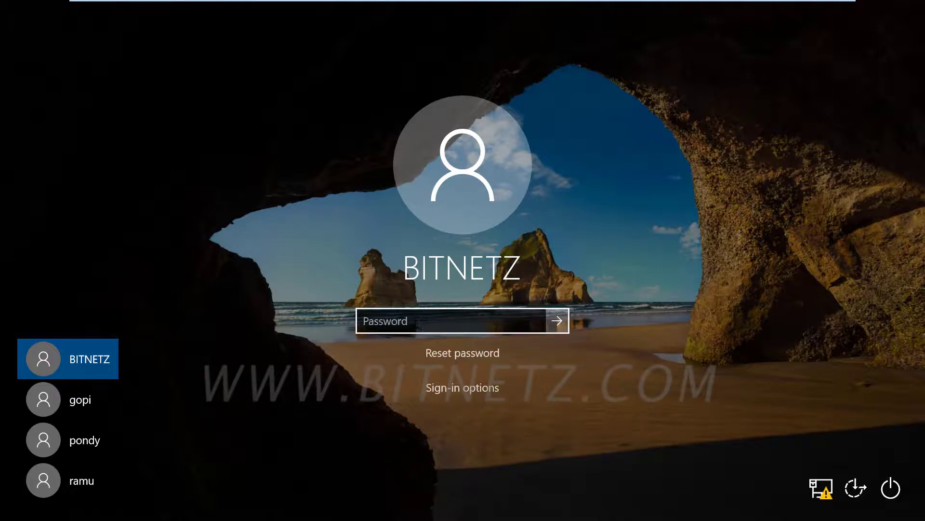
Finish the Password Reset Wizard and sign in with the newly set password.
{"action": "left_click", "coordinate": [418, 322]}
{"action": "type", "text": "1234567"}
{"action": "key", "text": "Return"}
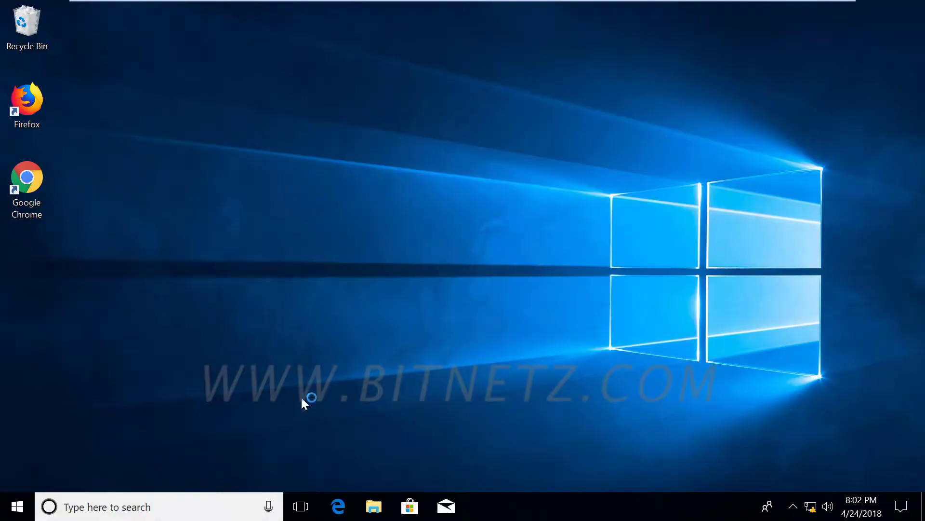
Open TRANSCEND (F:) under This PC, select userkey.psw, then close File Explorer.
{"action": "left_click", "coordinate": [372, 511]}
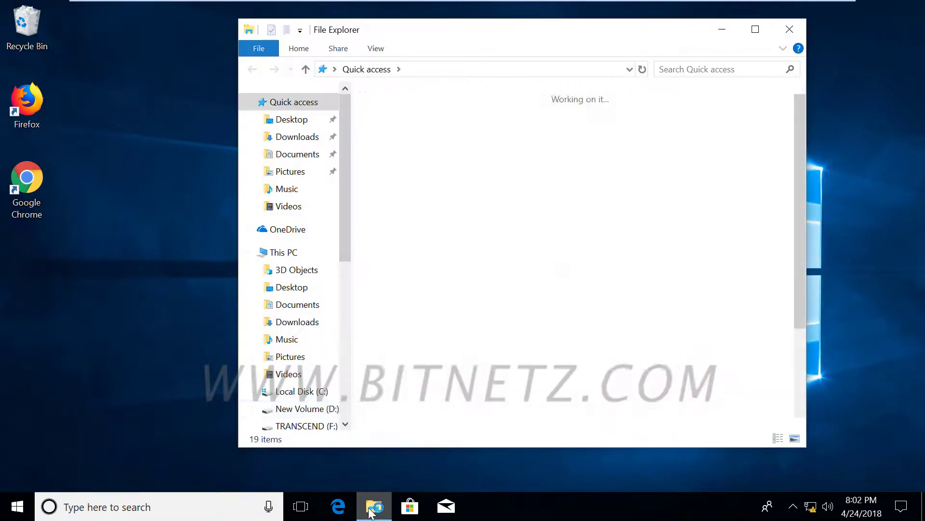
{"action": "left_click", "coordinate": [292, 255]}
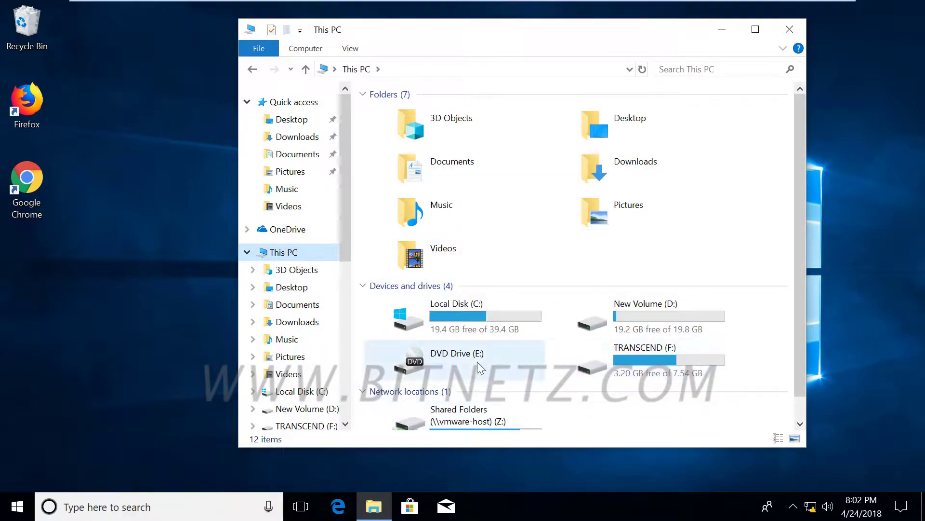
{"action": "double_click", "coordinate": [638, 361]}
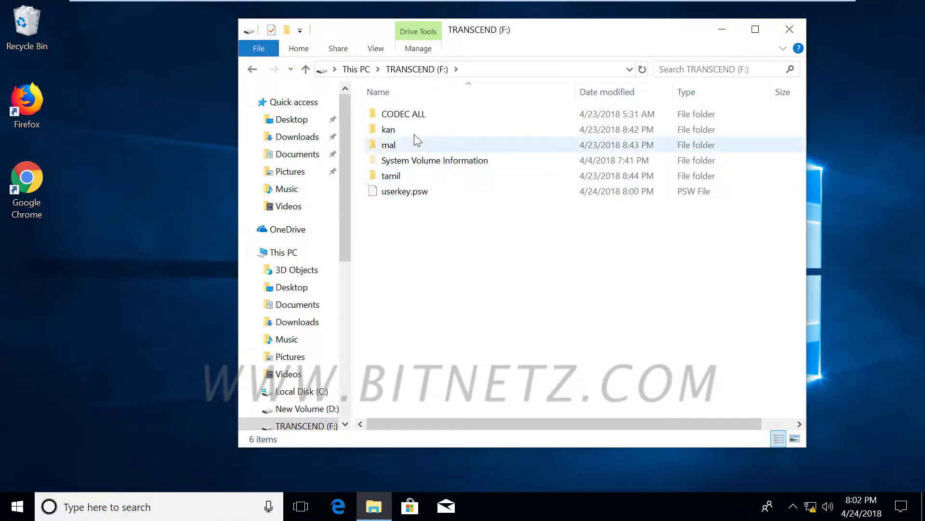
{"action": "left_click", "coordinate": [427, 199]}
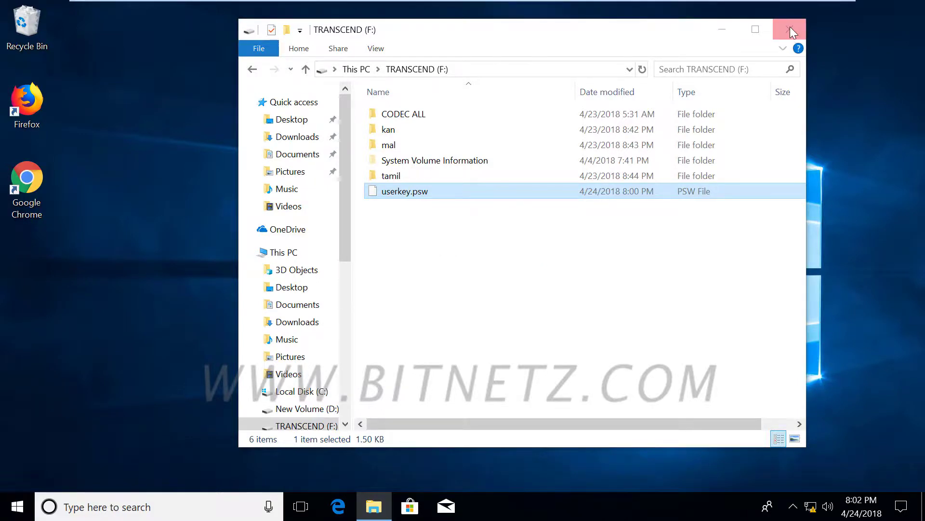
{"action": "left_click", "coordinate": [791, 32]}
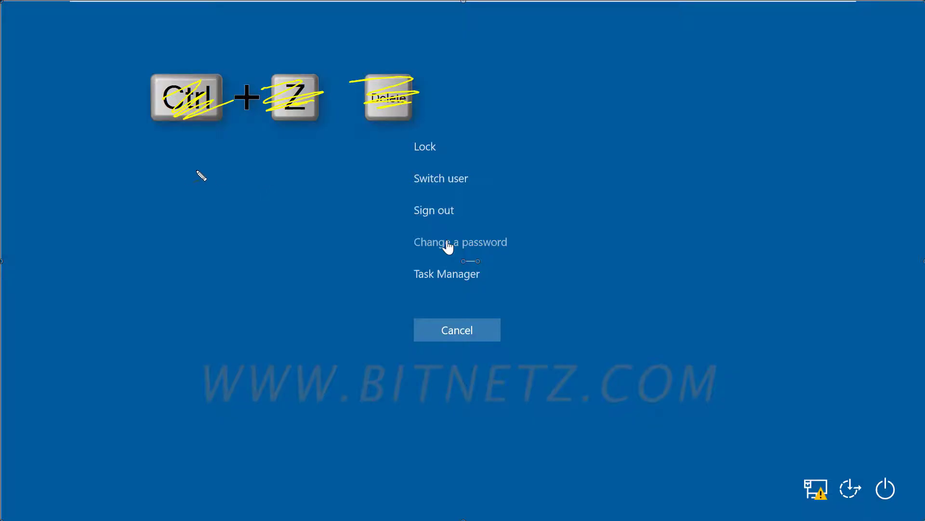
Show the Ctrl+Alt+Delete screen with lock, sign out and change-password choices.
{"action": "left_click_drag", "start_coordinate": [197, 161], "coordinate": [371, 131]}
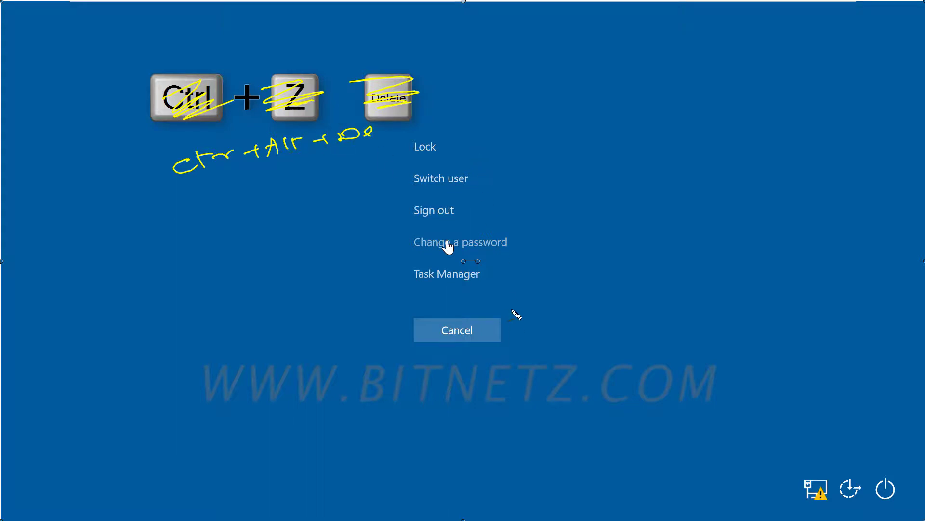
{"action": "key", "text": "e"}
{"action": "key", "text": "Escape"}
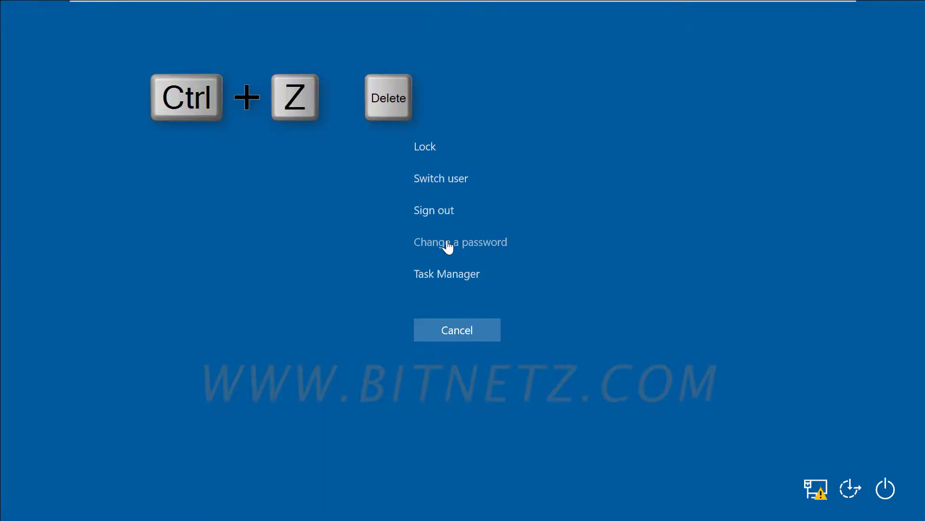
Enter the old password, then the new password twice, and acknowledge the confirmation.
{"action": "left_click", "coordinate": [448, 246]}
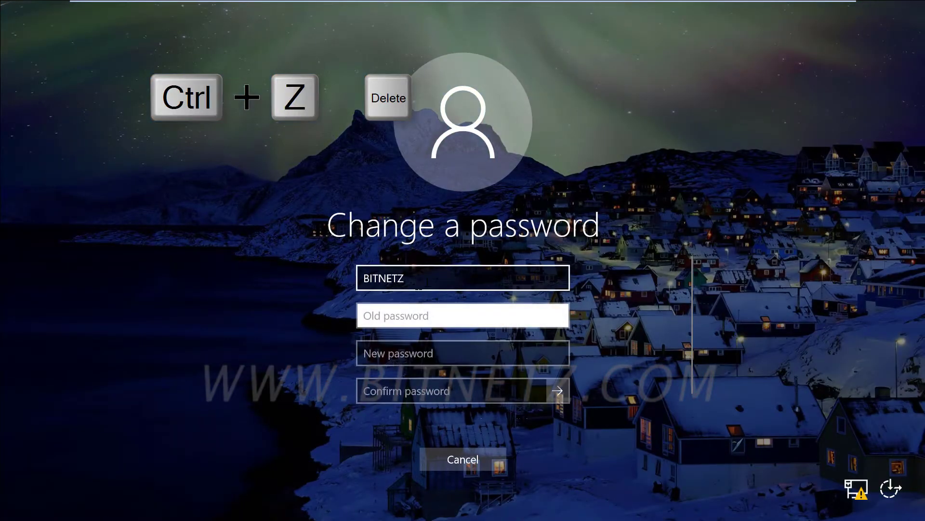
{"action": "type", "text": "•••••••"}
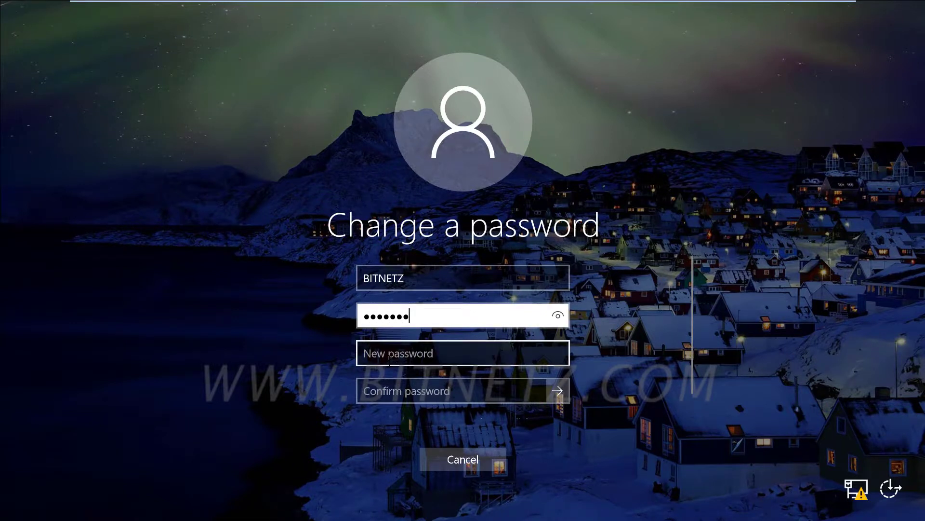
{"action": "left_click", "coordinate": [388, 359]}
{"action": "type", "text": "•••••••"}
{"action": "key", "text": "Tab"}
{"action": "type", "text": "•••••••"}
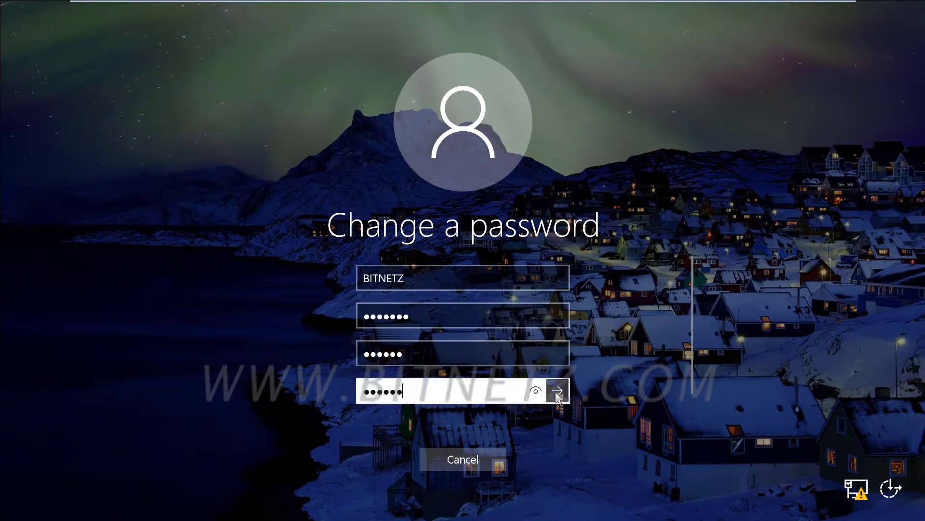
{"action": "left_click", "coordinate": [557, 391]}
{"action": "left_click", "coordinate": [464, 357]}
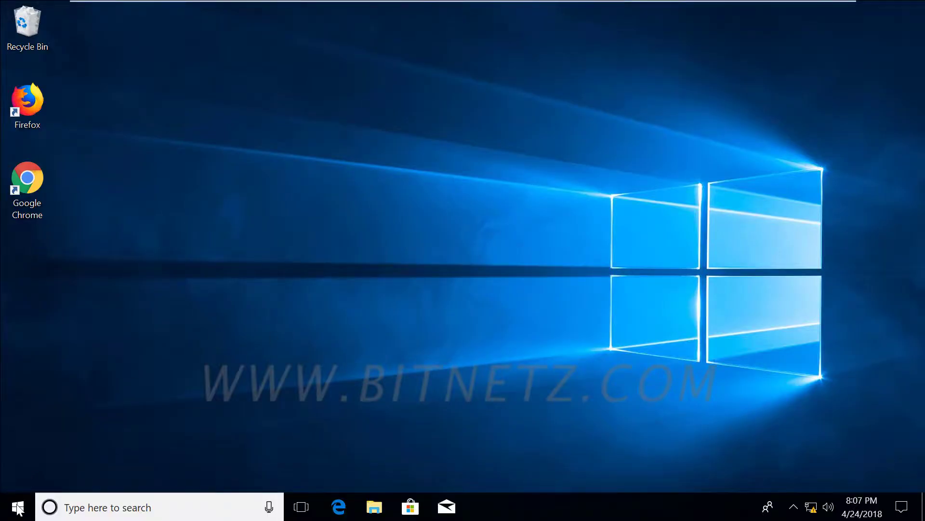
Sign out through the account icon in the Start menu.
{"action": "left_click", "coordinate": [18, 512]}
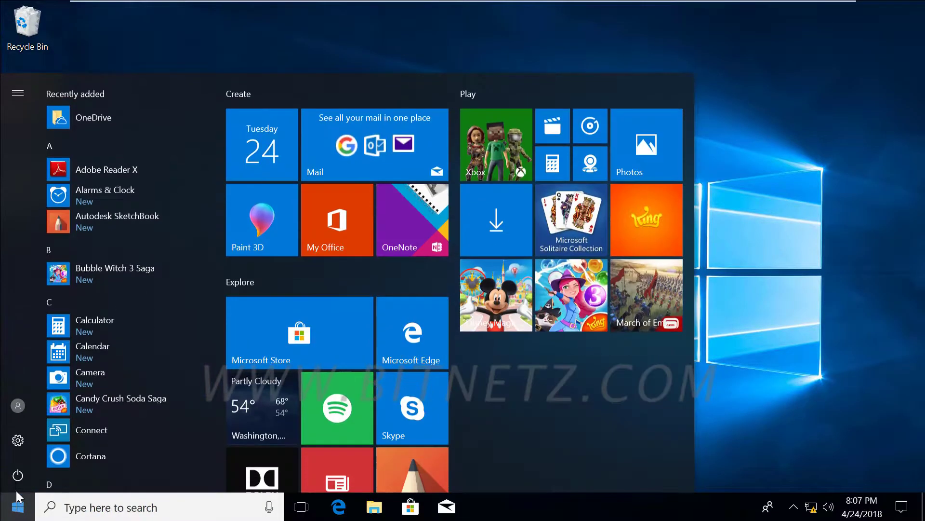
{"action": "left_click", "coordinate": [19, 405]}
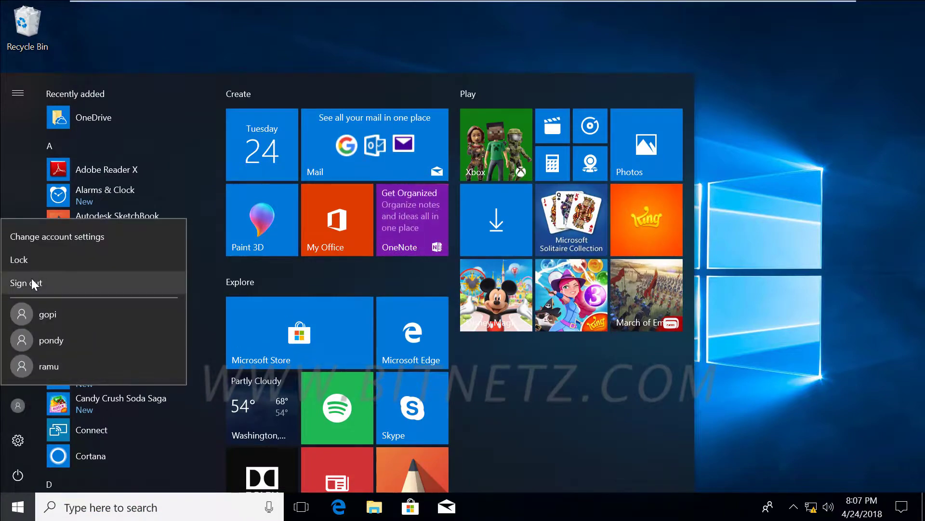
{"action": "left_click", "coordinate": [33, 280]}
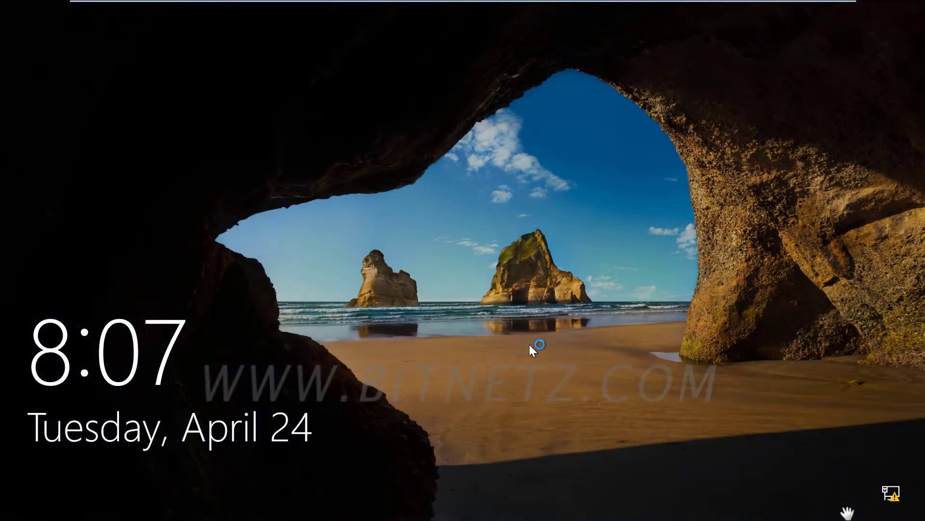
Try signing in with the old password and dismiss the incorrect-password message.
{"action": "left_click", "coordinate": [529, 344]}
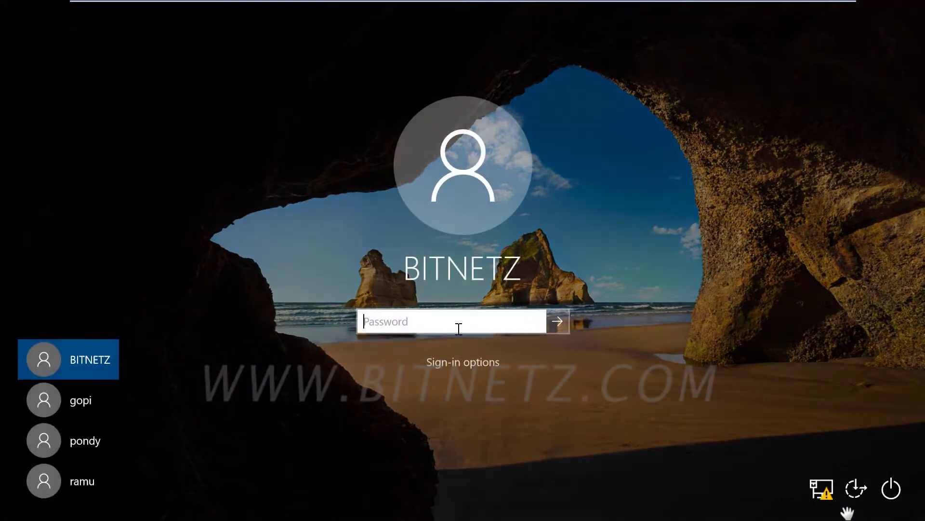
{"action": "type", "text": "123"}
{"action": "left_click", "coordinate": [557, 321]}
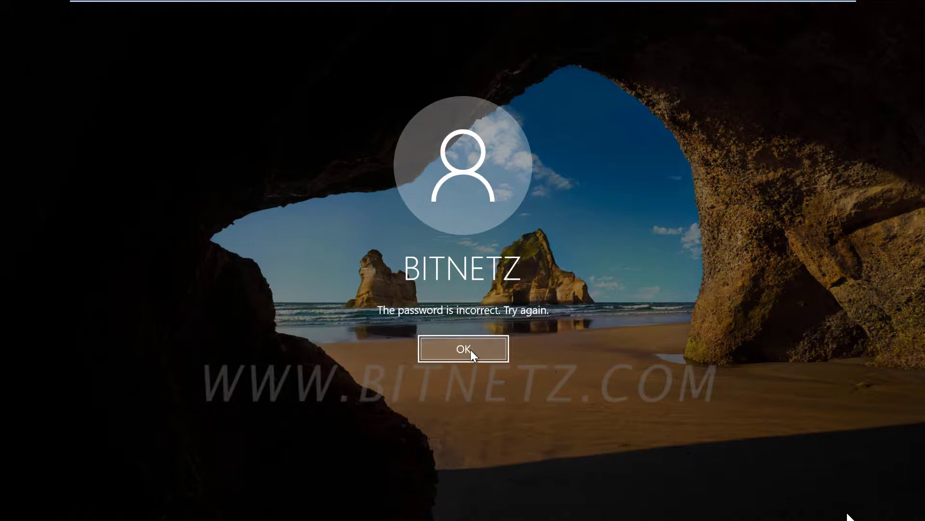
{"action": "left_click", "coordinate": [471, 350]}
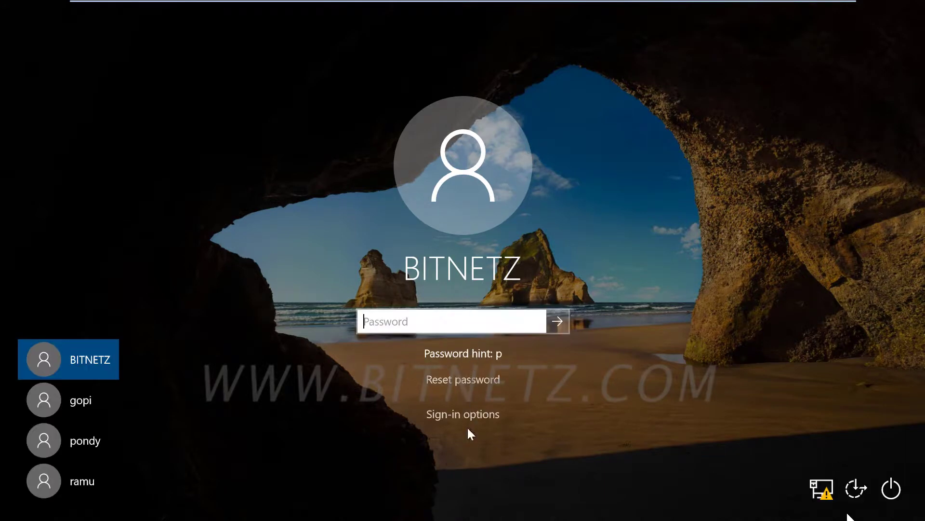
Start Reset password and choose TRANSCEND (F:) as the wizard's key disk drive.
{"action": "left_click", "coordinate": [466, 380]}
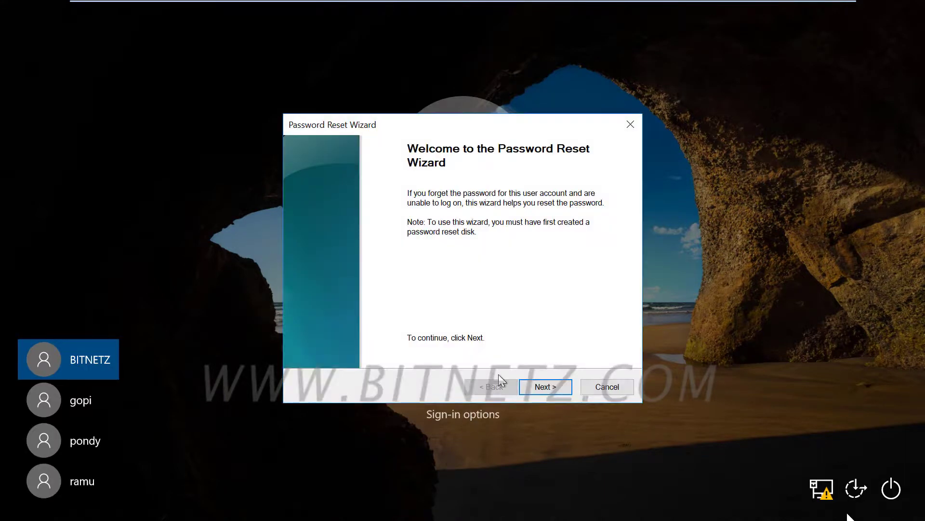
{"action": "left_click", "coordinate": [558, 386]}
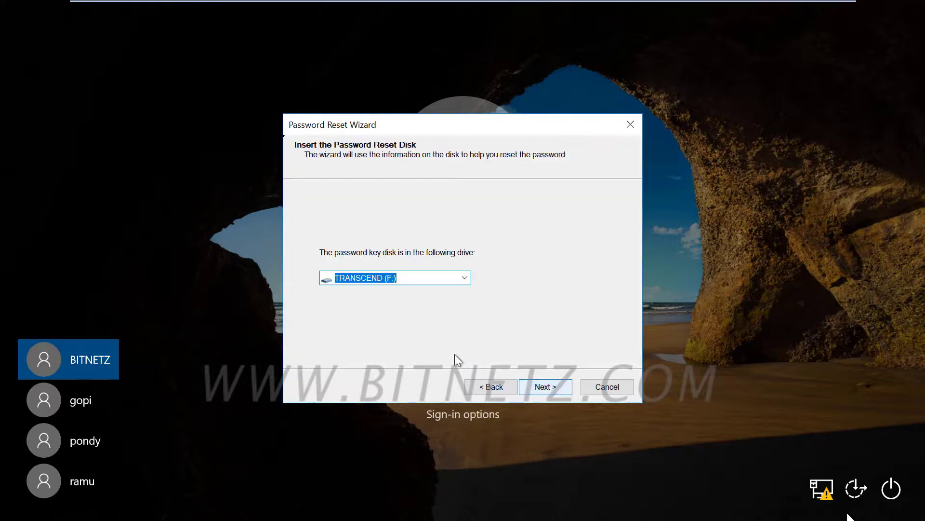
{"action": "left_click", "coordinate": [542, 388]}
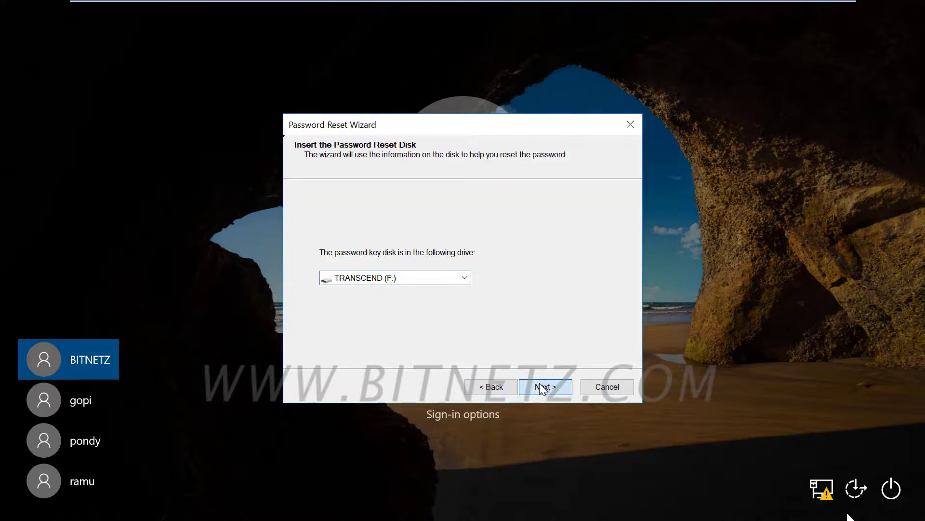
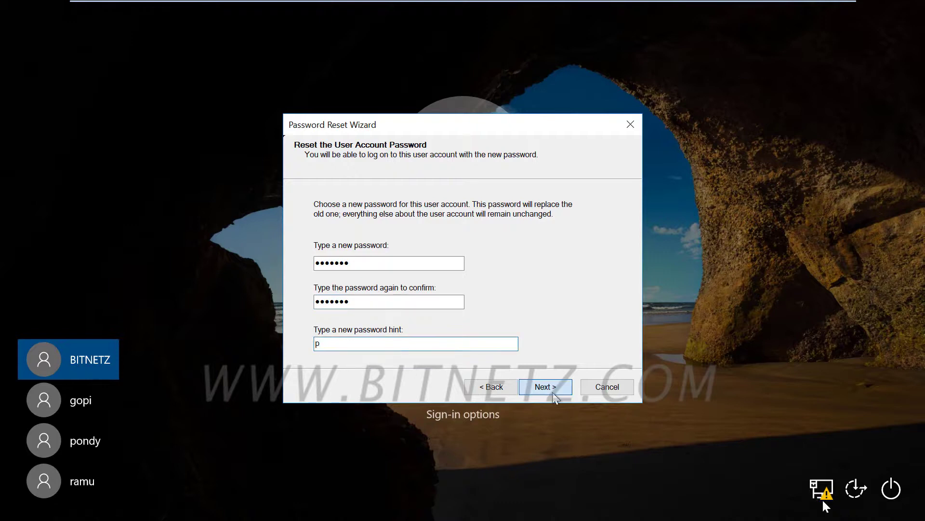
Apply the new password and hint, finish the wizard, and sign in with the new password.
{"action": "left_click", "coordinate": [552, 392]}
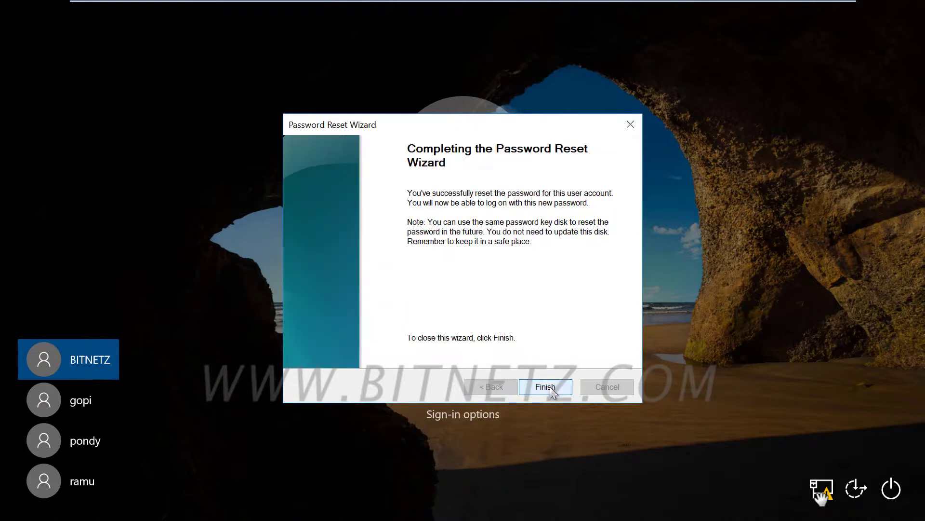
{"action": "left_click", "coordinate": [550, 387]}
{"action": "type", "text": "password"}
{"action": "key", "text": "Return"}
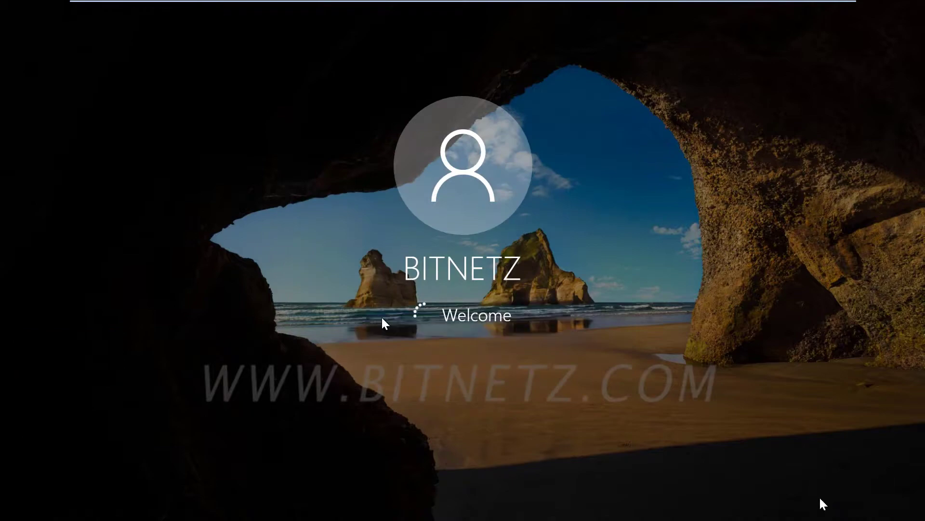